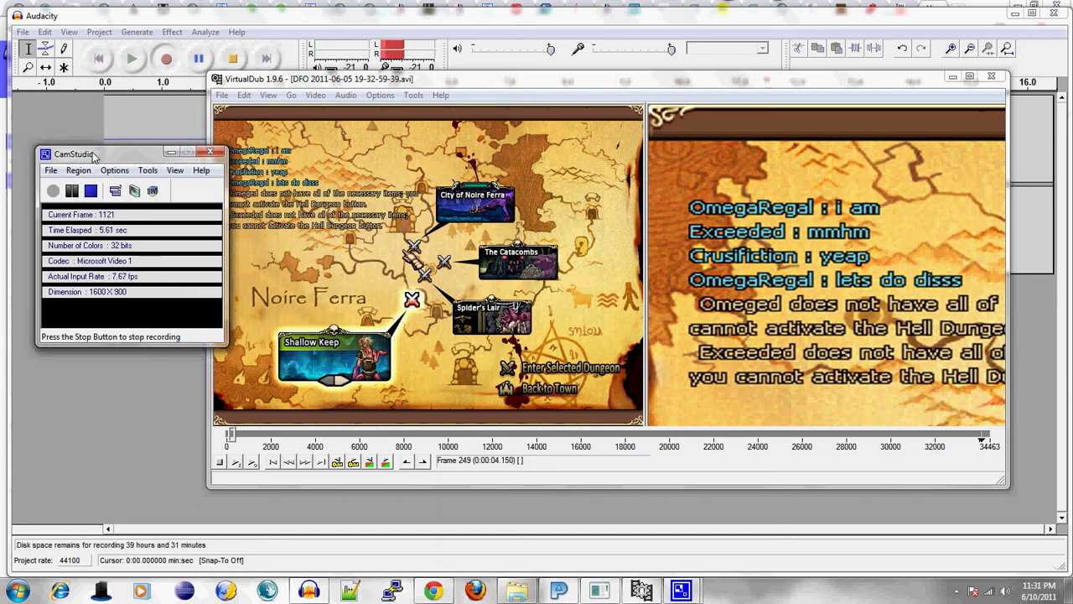
Nudge the CamStudio window aside and open VirtualDub's File menu for the DFO gameplay AVI.
left_click_drag(93, 155, 72, 152)
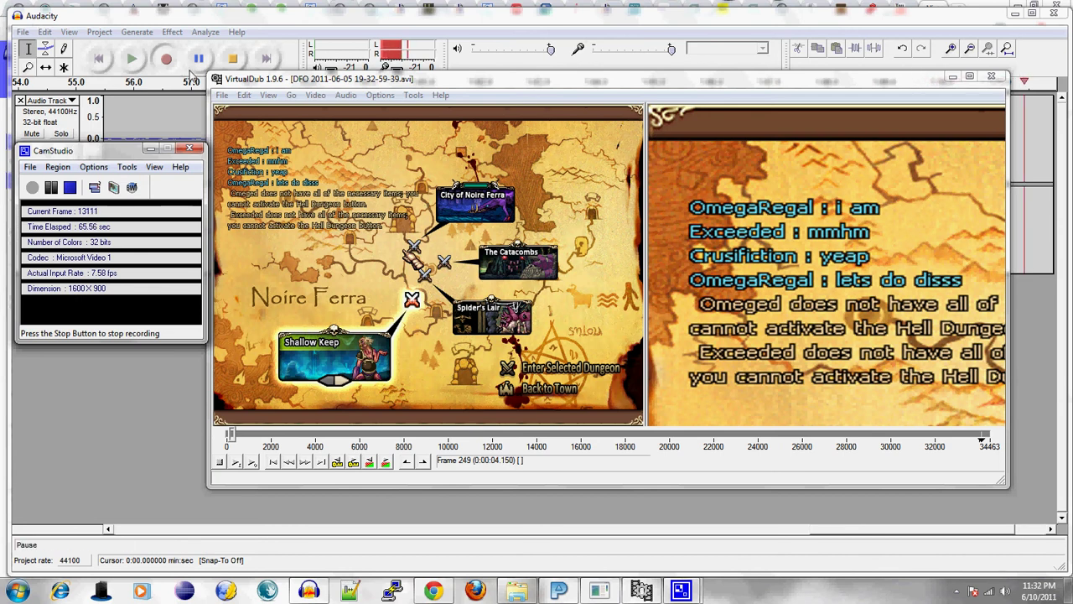
left_click(222, 95)
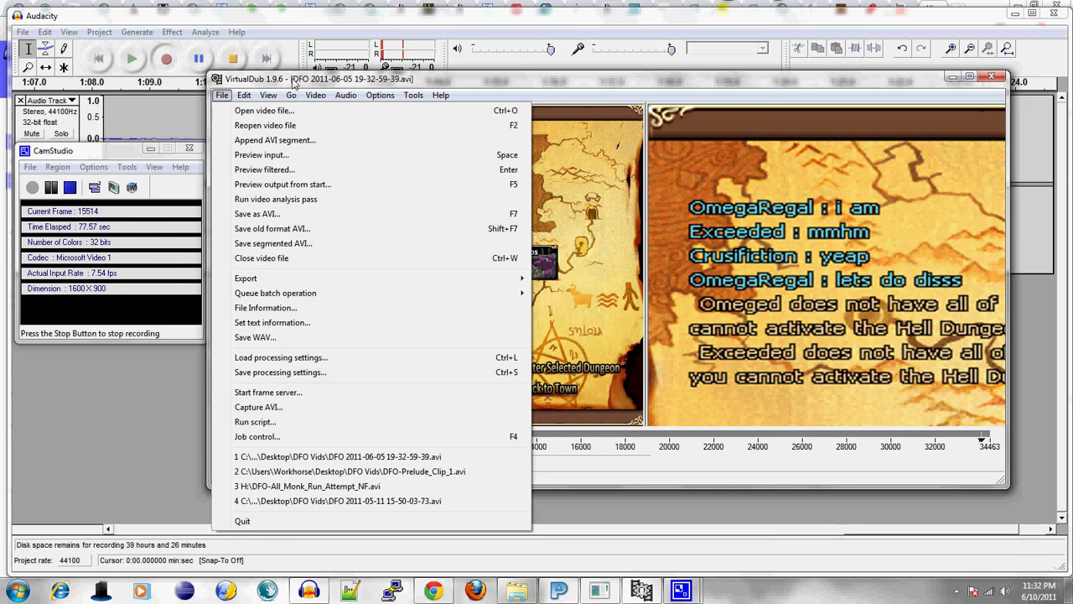
left_click(229, 115)
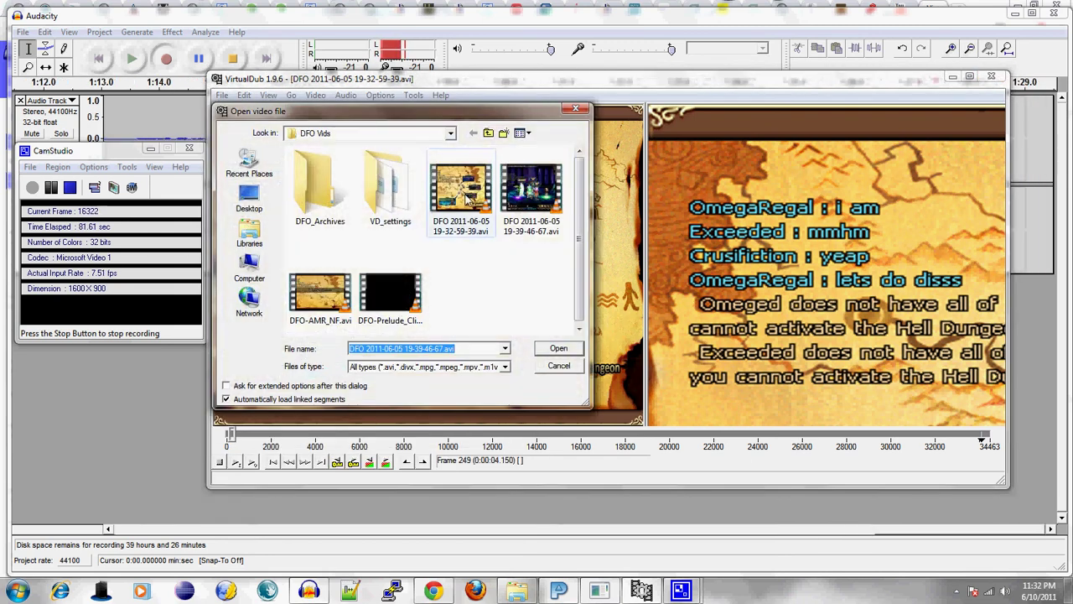
left_click(558, 348)
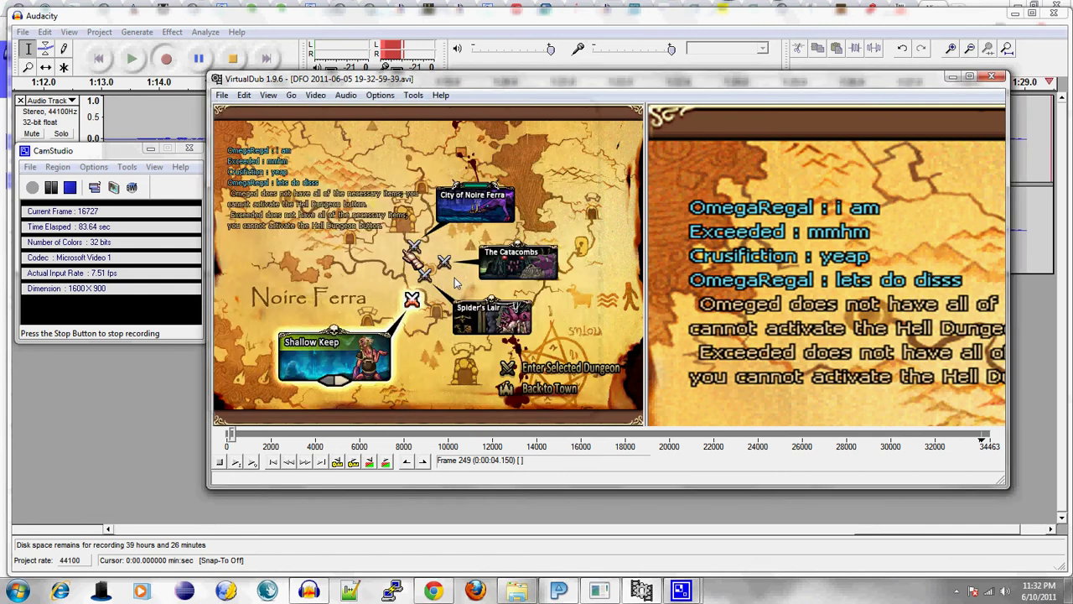
left_click(222, 95)
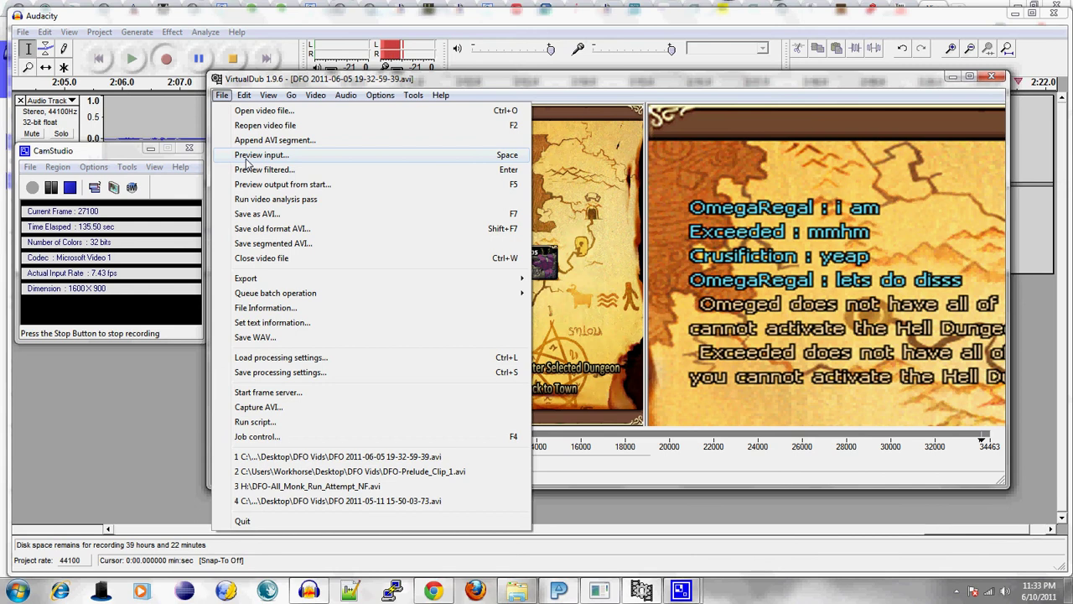
left_click(440, 95)
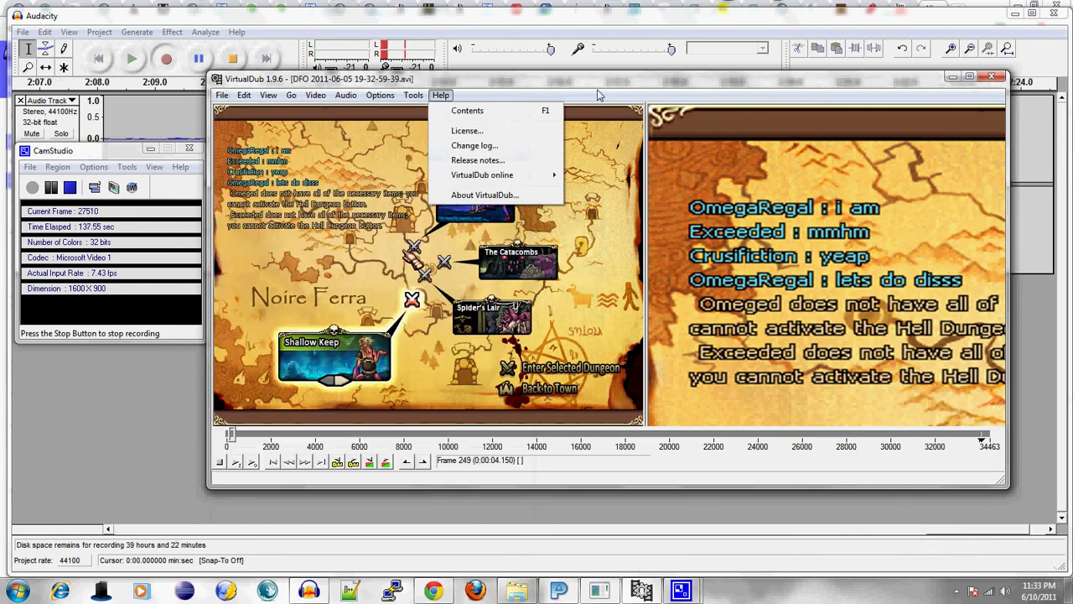
left_click(595, 461)
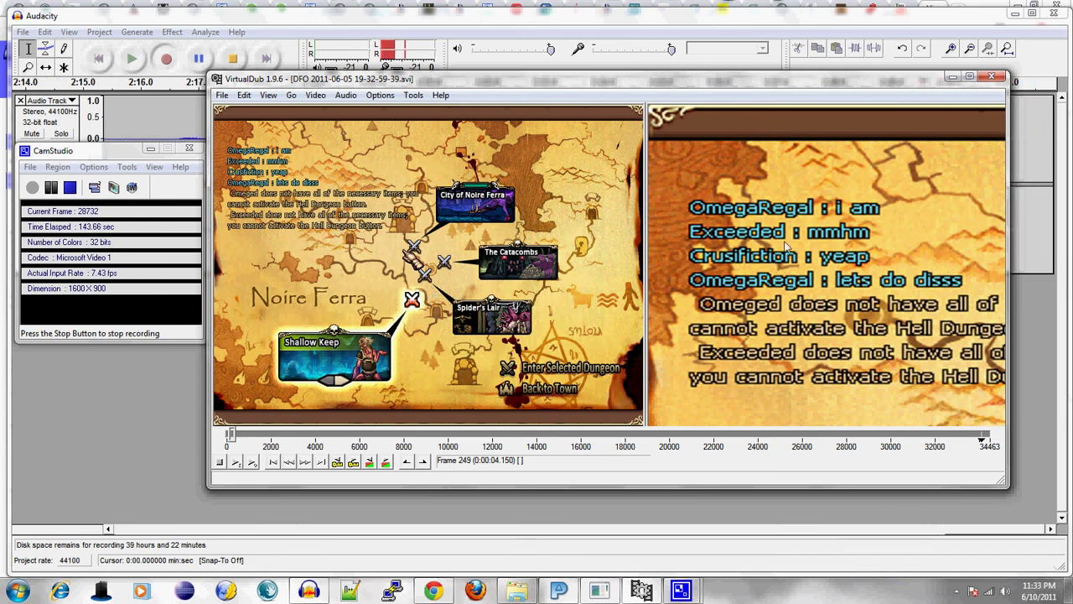
left_click(222, 95)
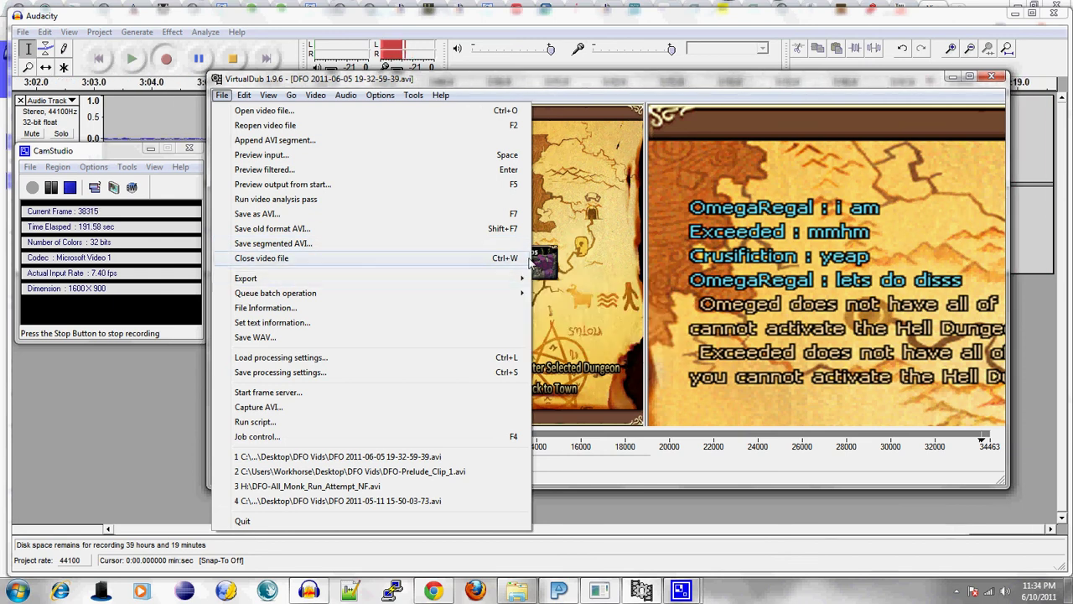
Browse the File menu's Export and Queue batch operation submenus.
mouse_move(534, 284)
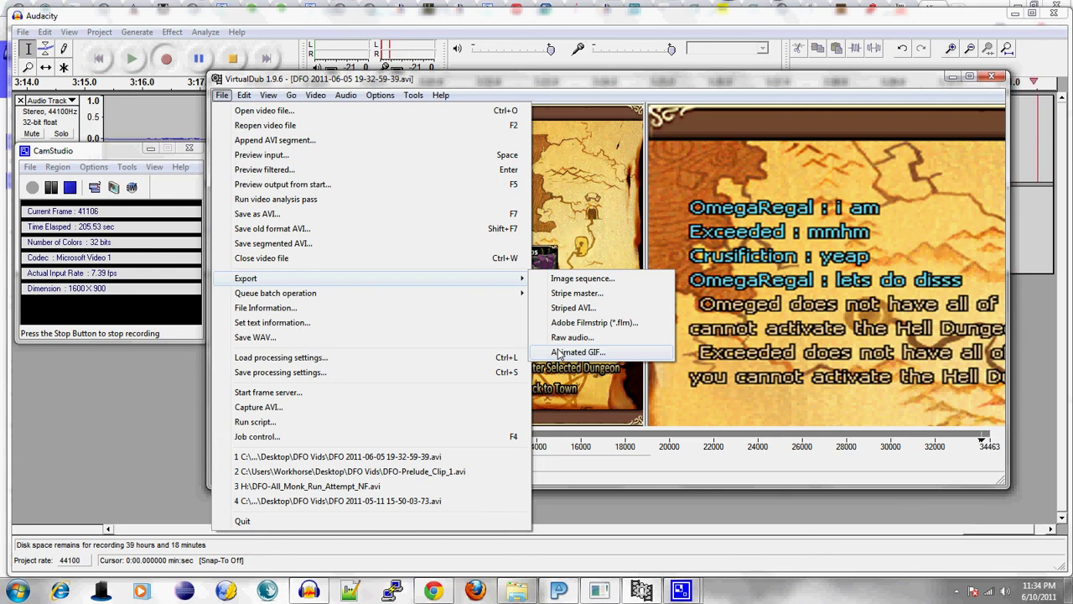
mouse_move(403, 292)
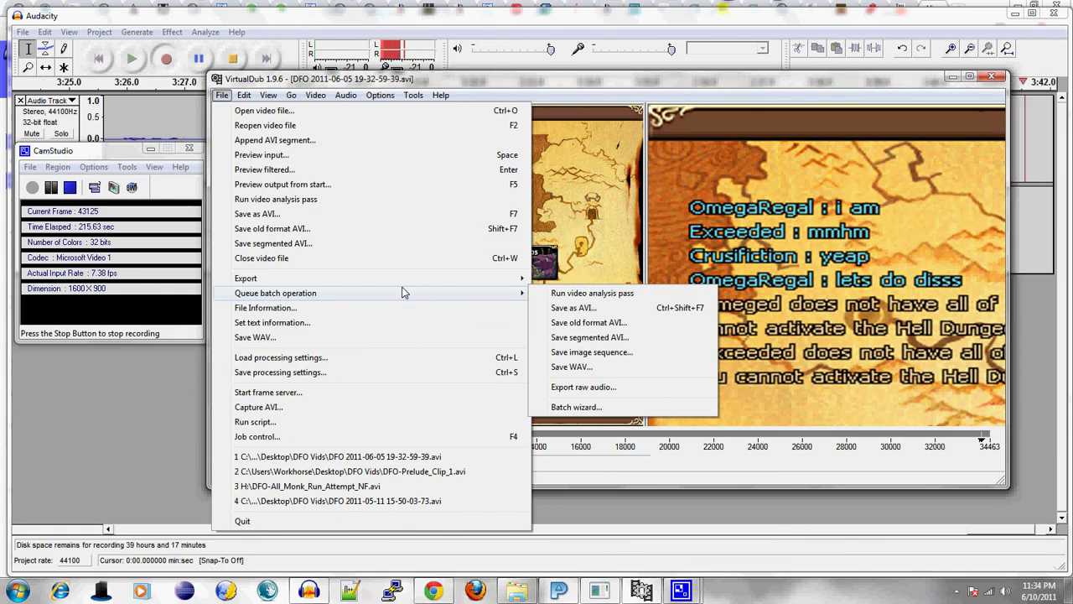
Open Job Control, move it aside, and look through its File, Edit and Options menus.
left_click(373, 433)
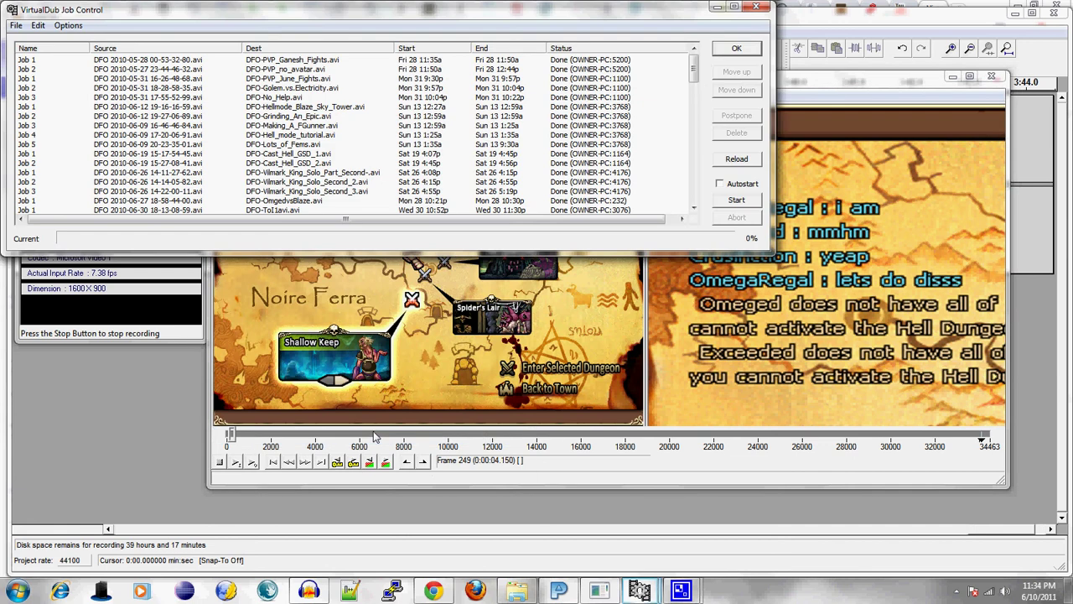
left_click_drag(694, 69, 76, 50)
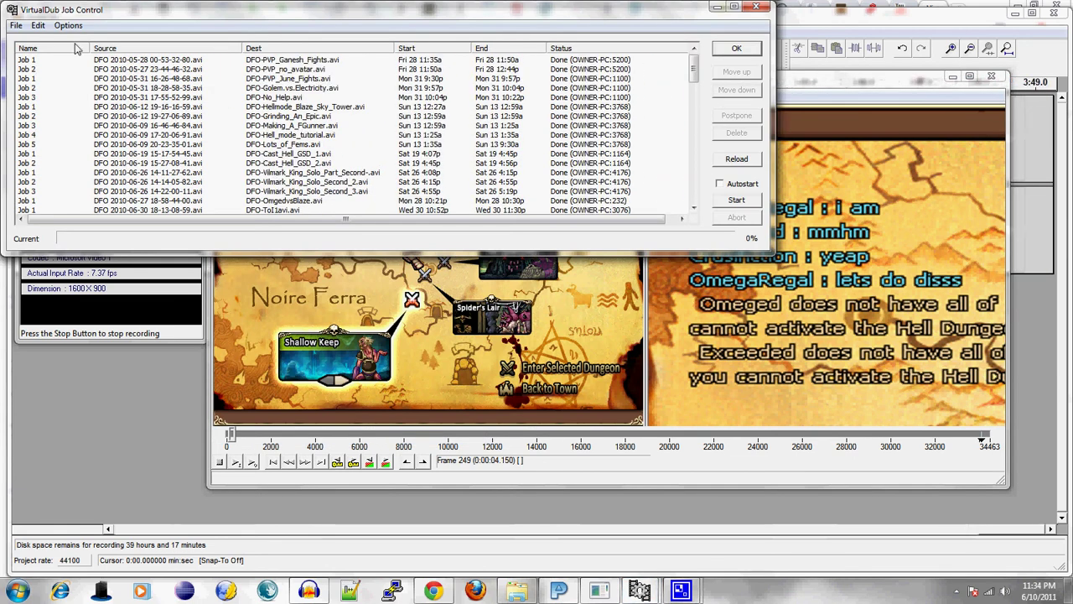
left_click(15, 26)
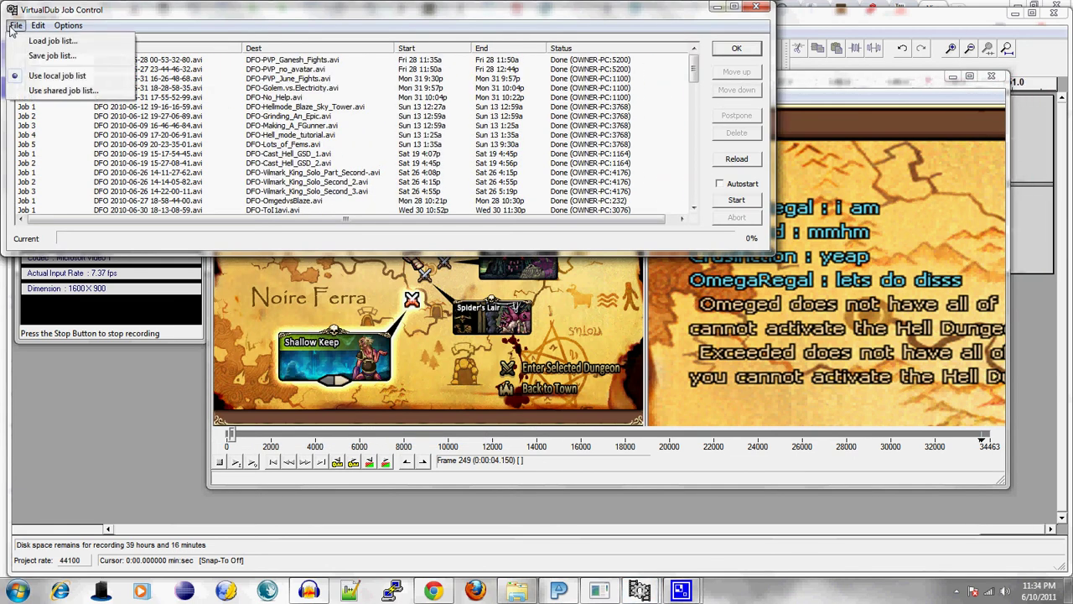
mouse_move(38, 30)
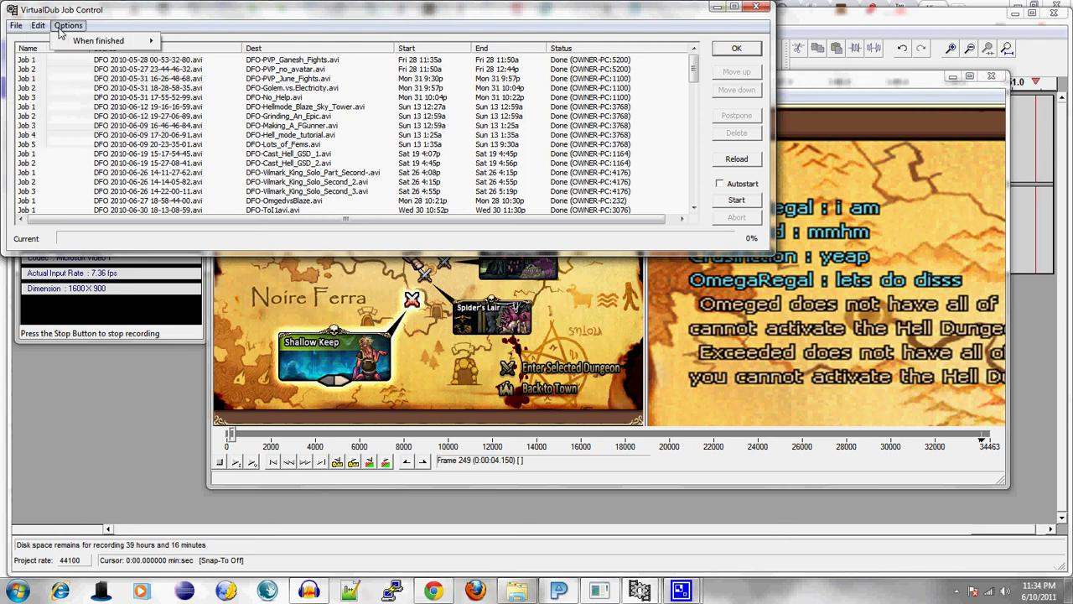
mouse_move(71, 45)
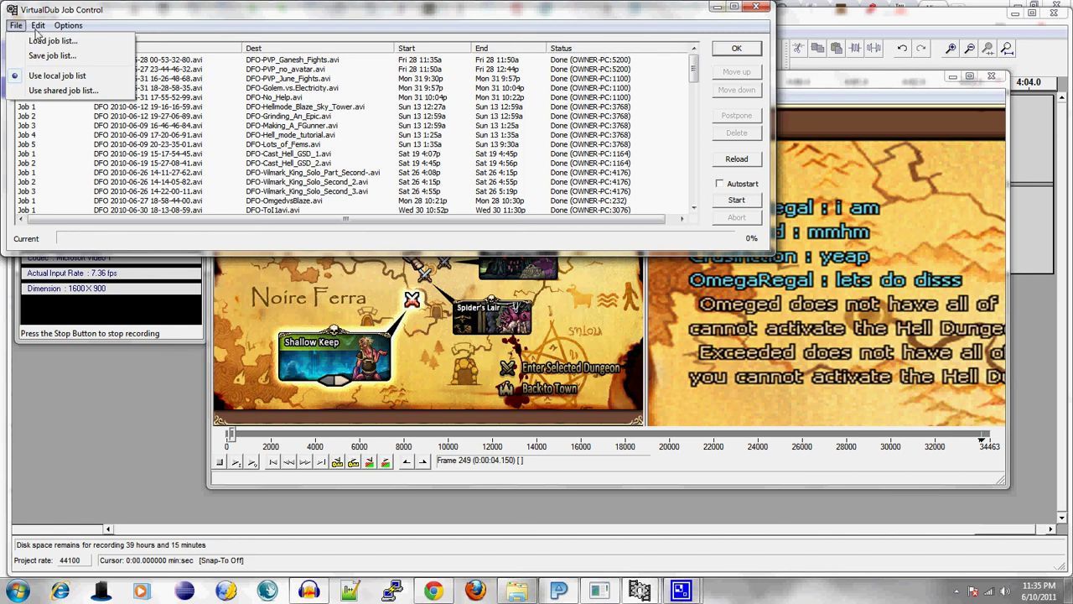
Close Job Control and set the audio source to the video's own Stream 1.
left_click(736, 48)
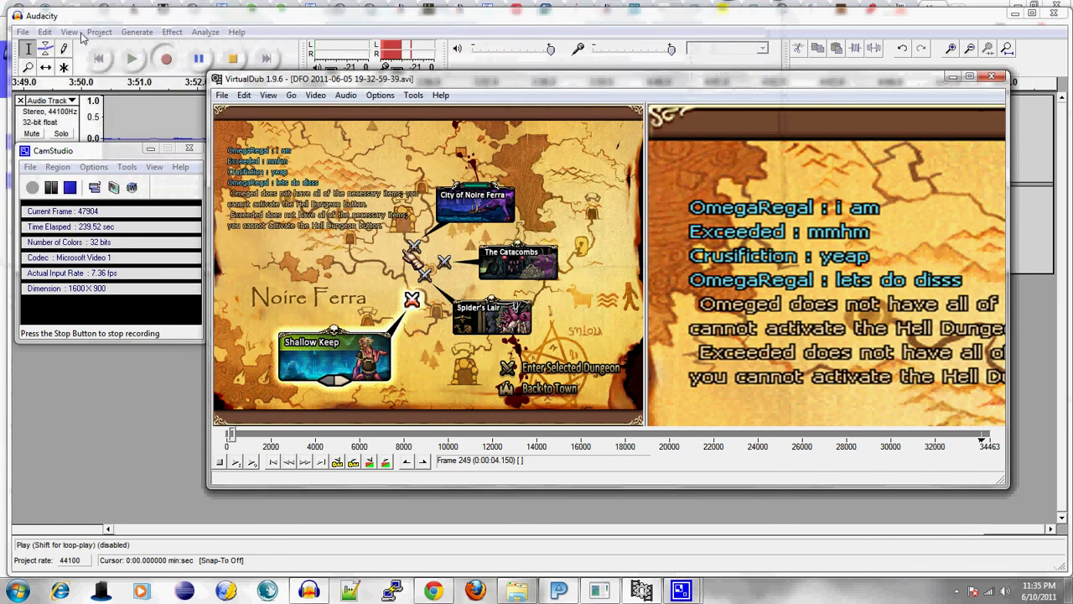
left_click(222, 95)
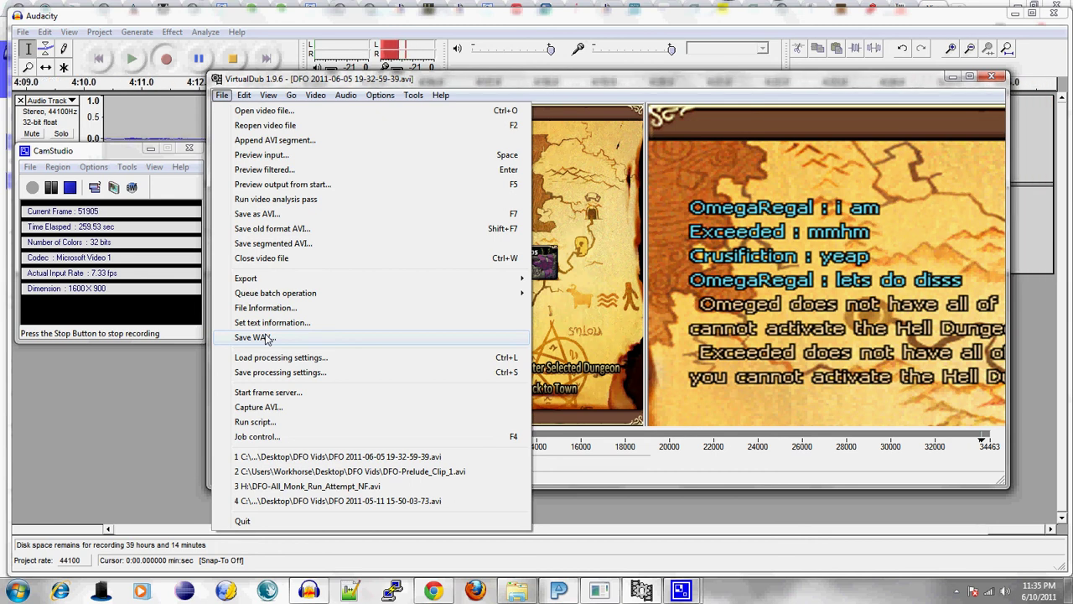
mouse_move(346, 95)
mouse_move(356, 225)
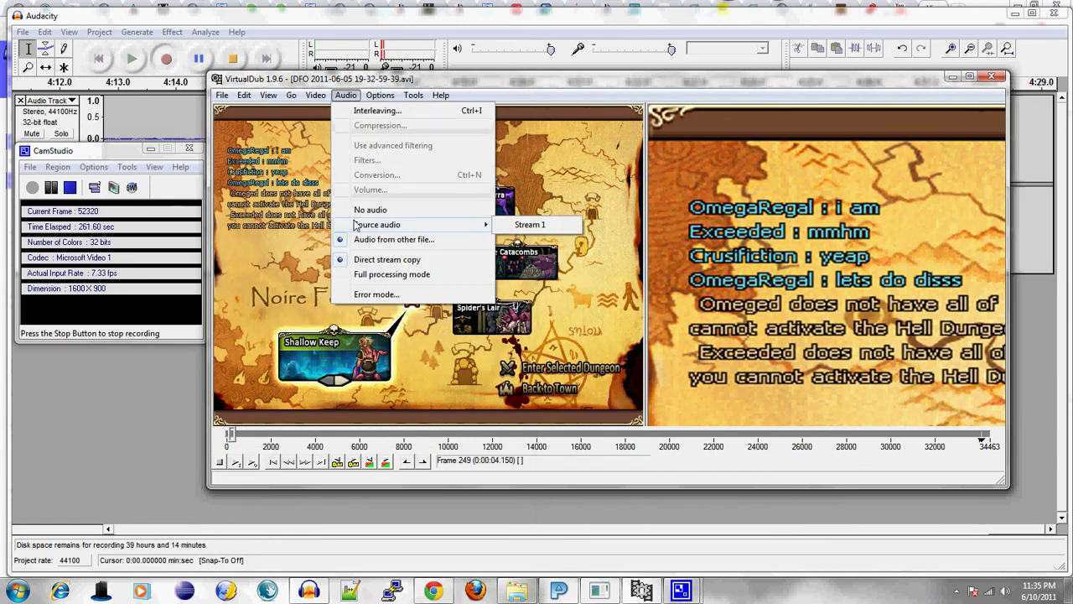
left_click(529, 224)
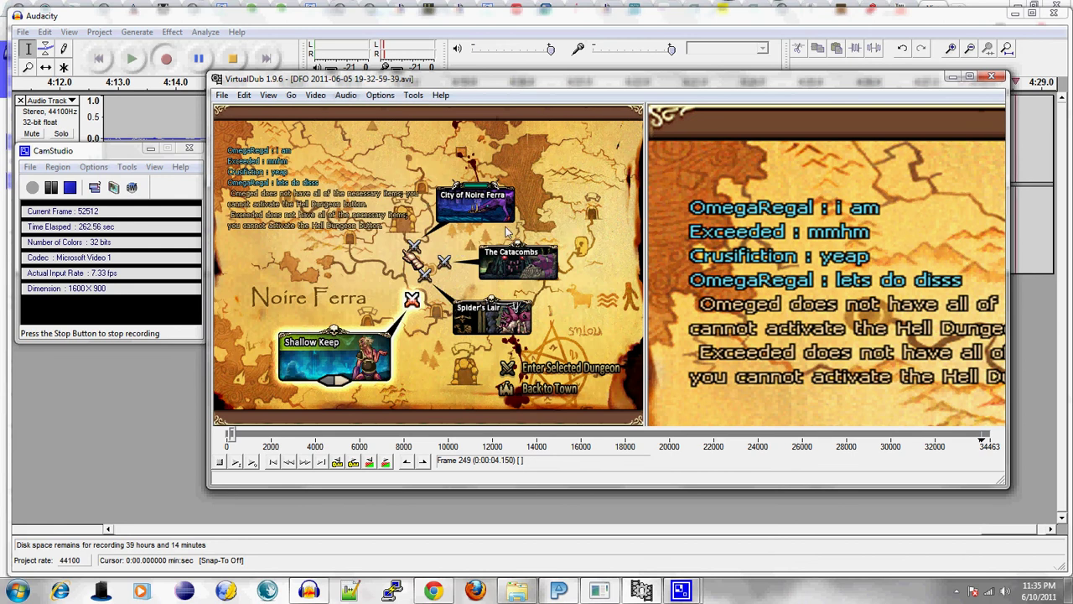
Play the output preview and stop it at frame 1043 (0:00:17.383).
left_click(239, 467)
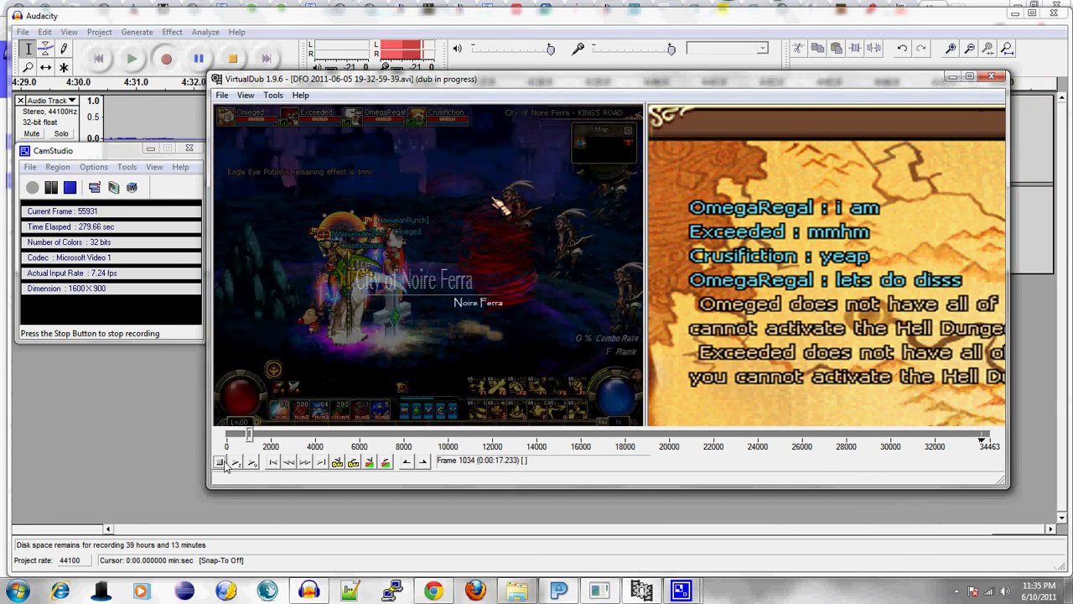
left_click(218, 464)
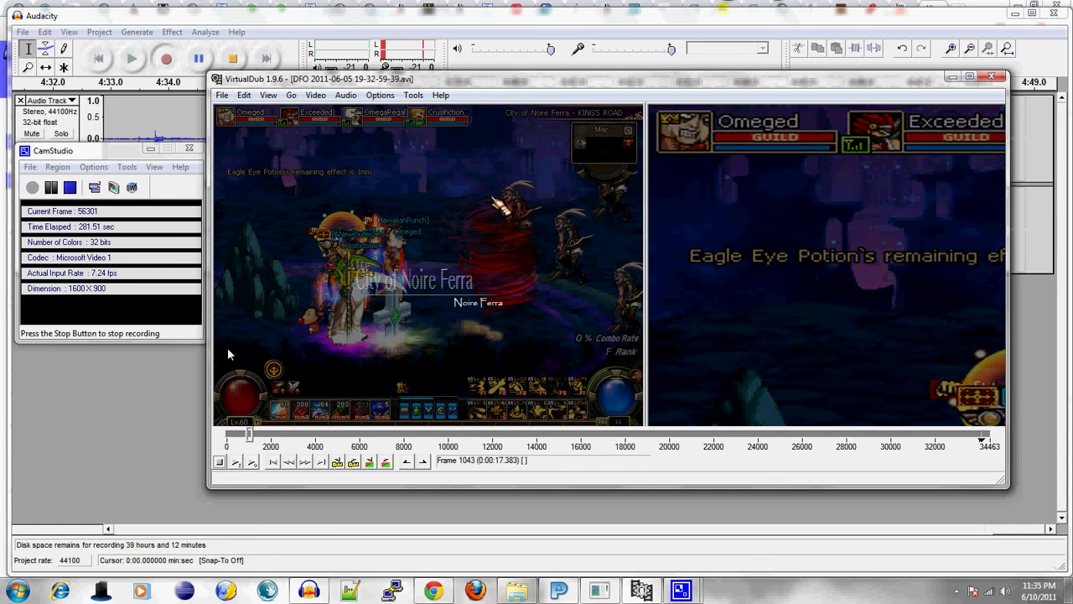
Show the File menu, then slide across to view the Edit menu's commands.
left_click(223, 95)
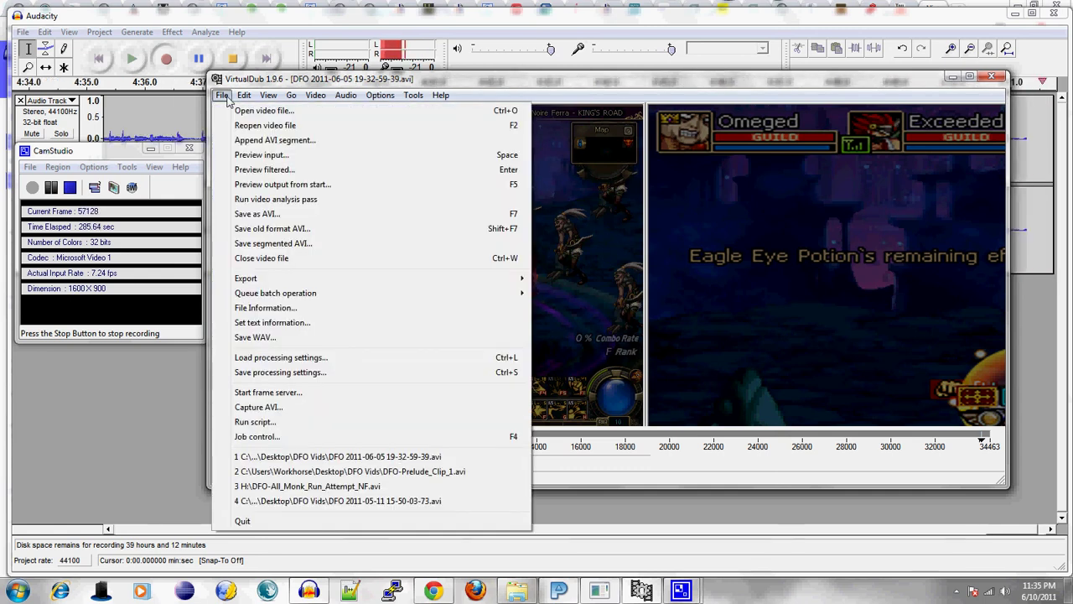
mouse_move(244, 95)
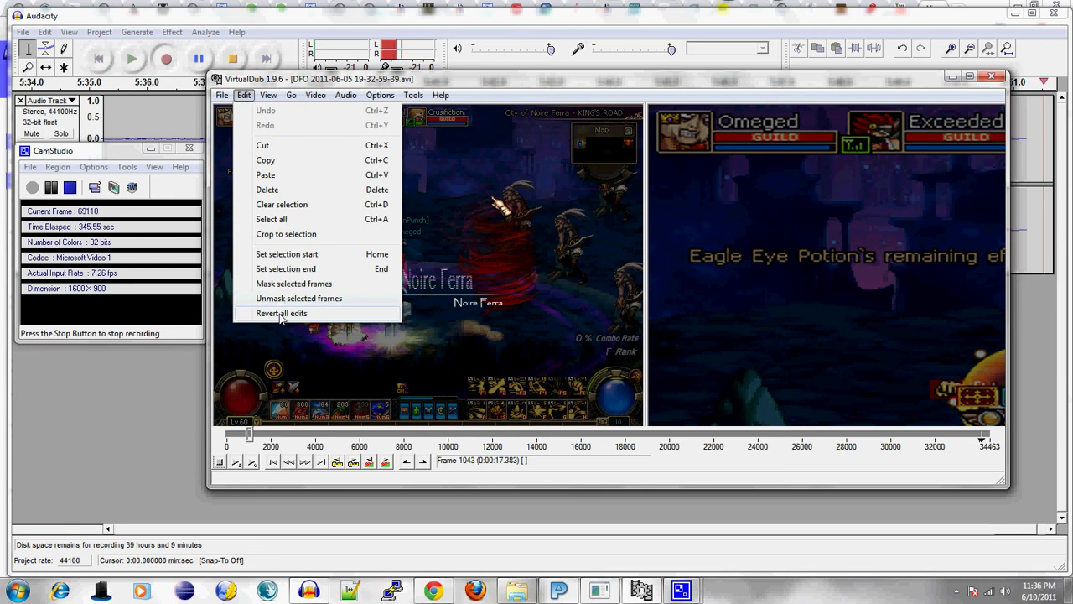
Dismiss the Edit menu and drag the timeline slider back to frame 0.
left_click(270, 445)
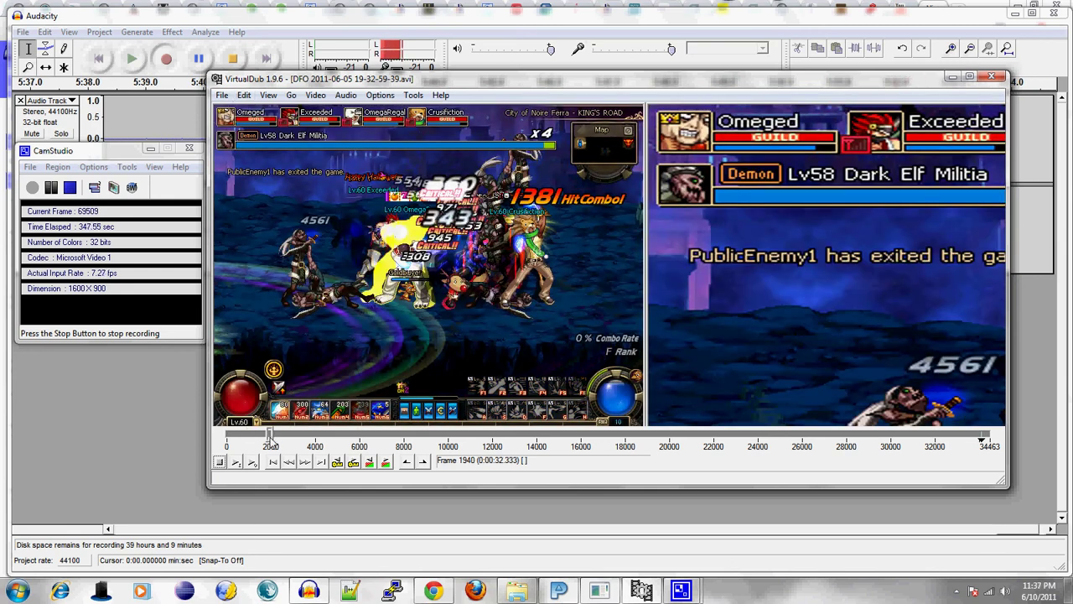
left_click_drag(270, 444, 224, 433)
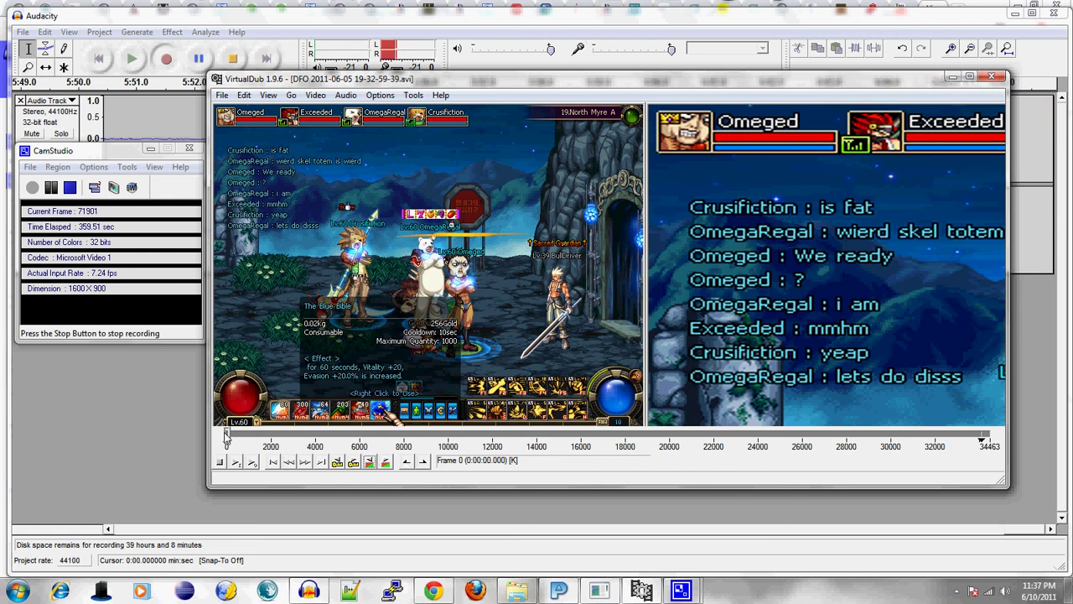
Play from the start, step frames back and forward, then jump to the first frame.
left_click(386, 462)
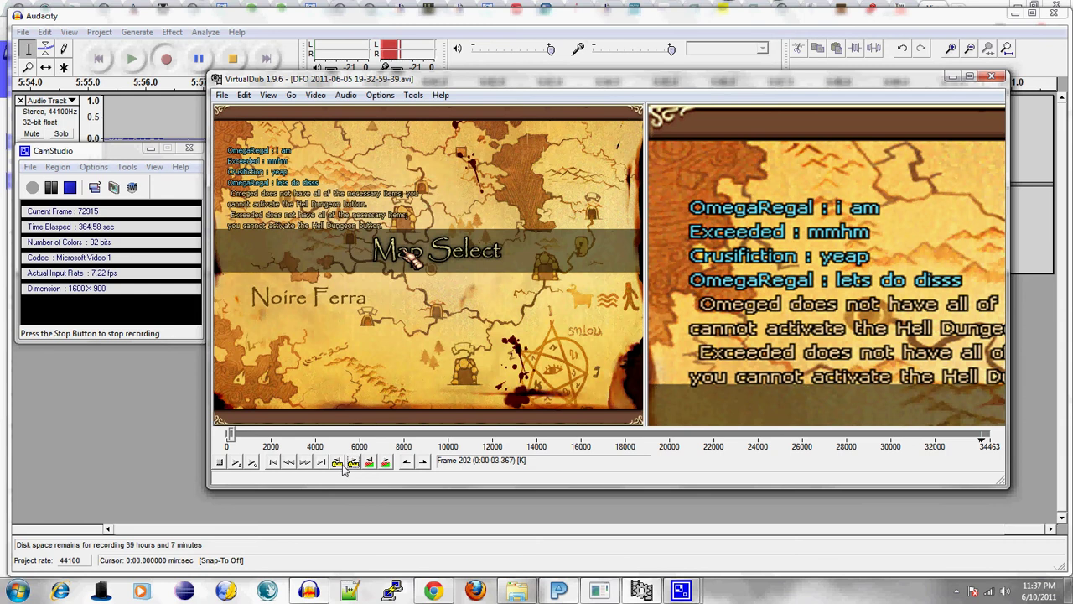
left_click(339, 466)
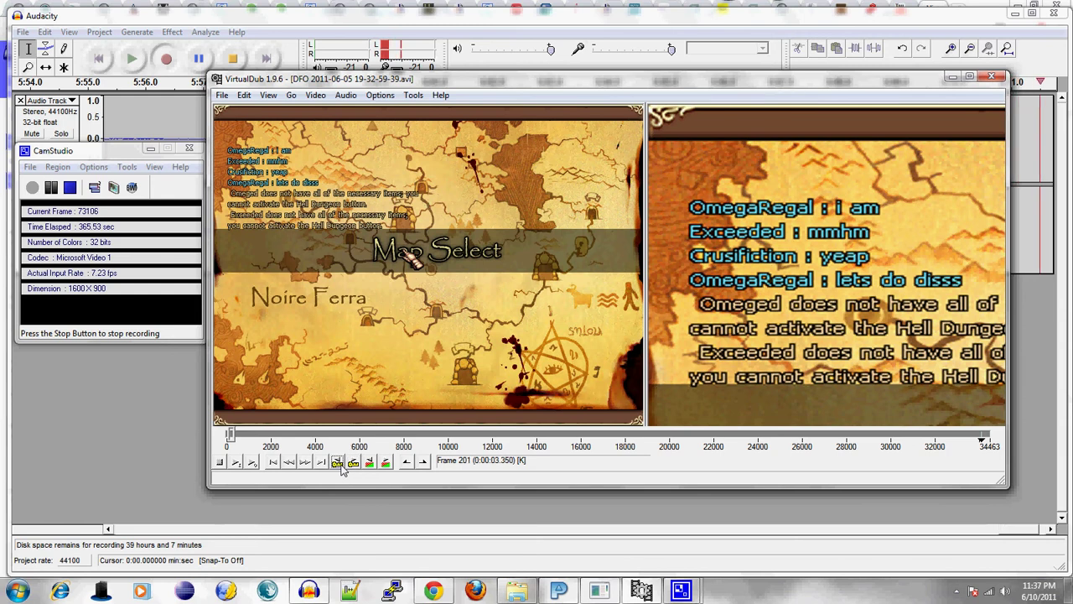
left_click(287, 464)
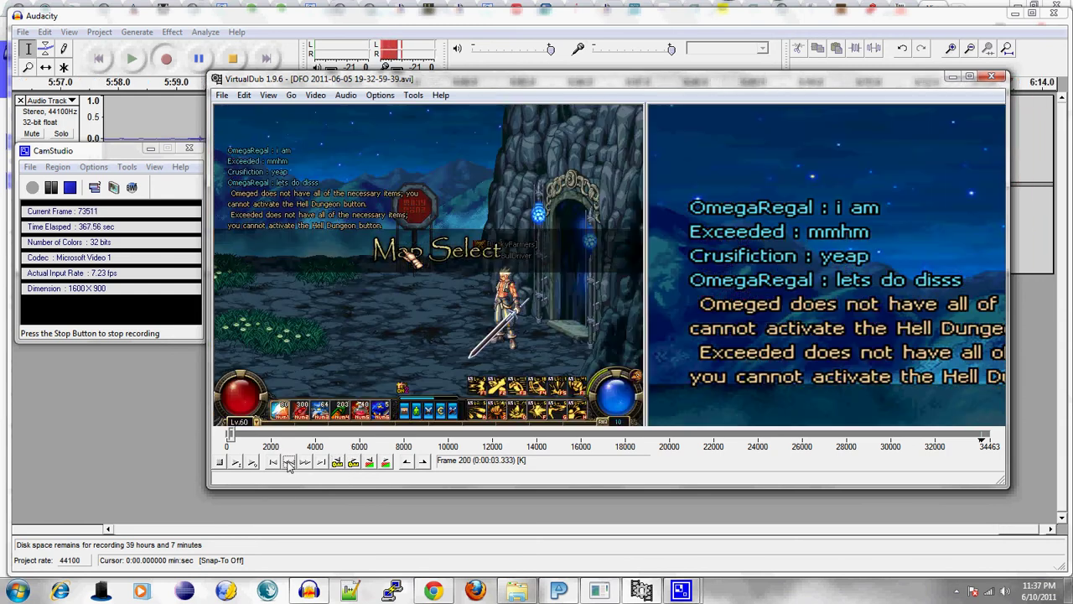
left_click(305, 464)
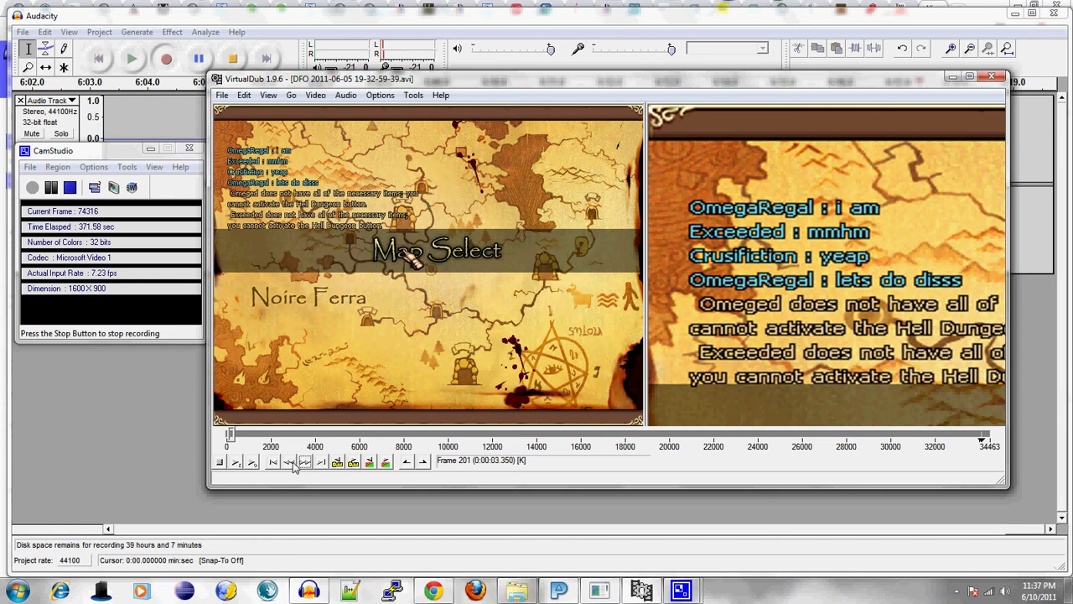
left_click(273, 462)
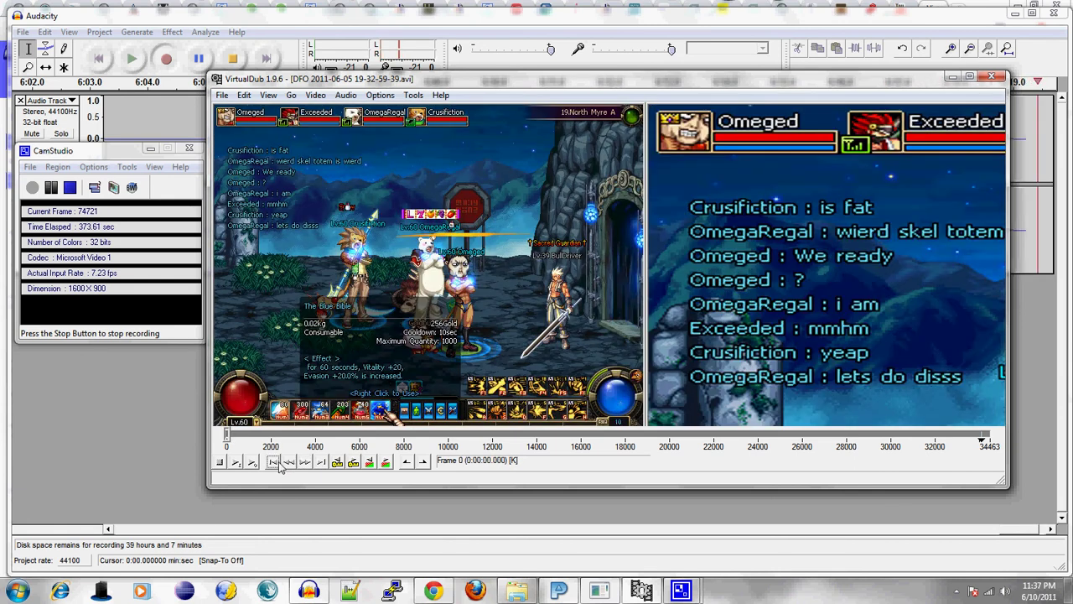
Preview the input and output video, stopping at frame 86, then show the Video menu.
left_click(236, 463)
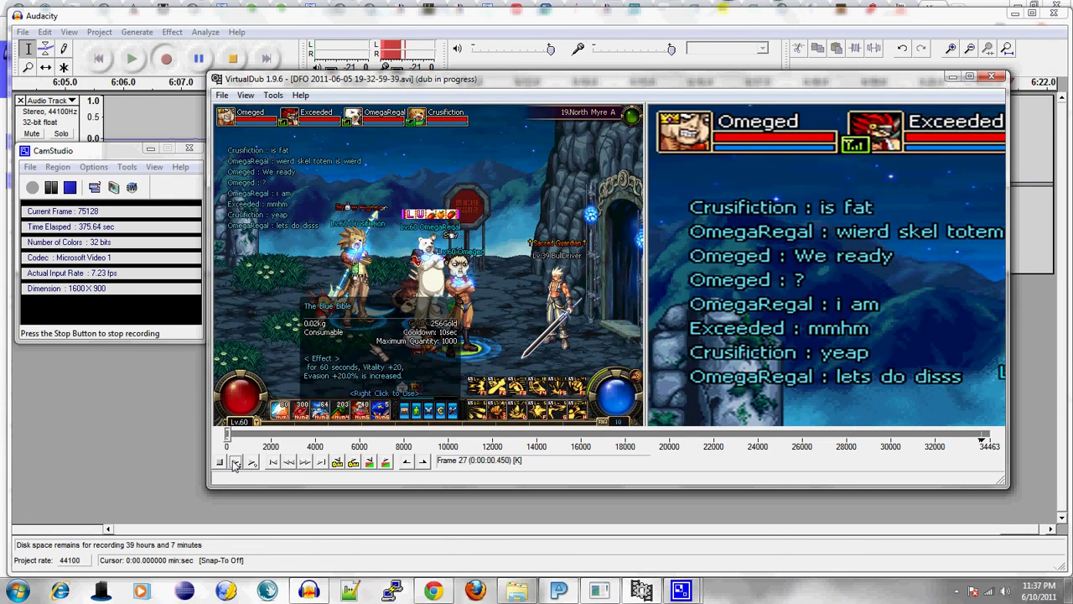
left_click(255, 463)
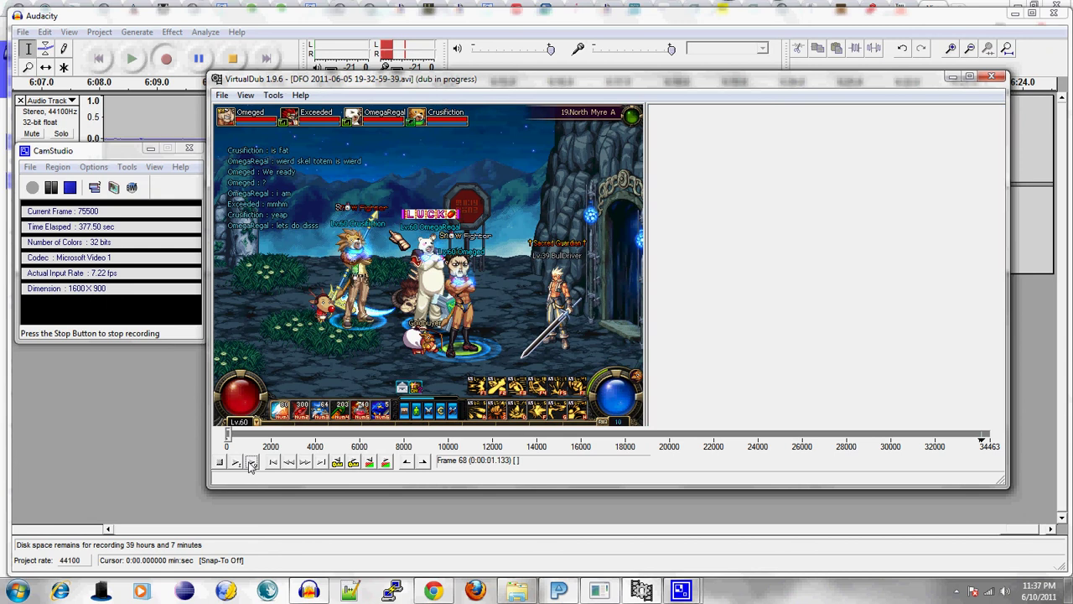
left_click(220, 463)
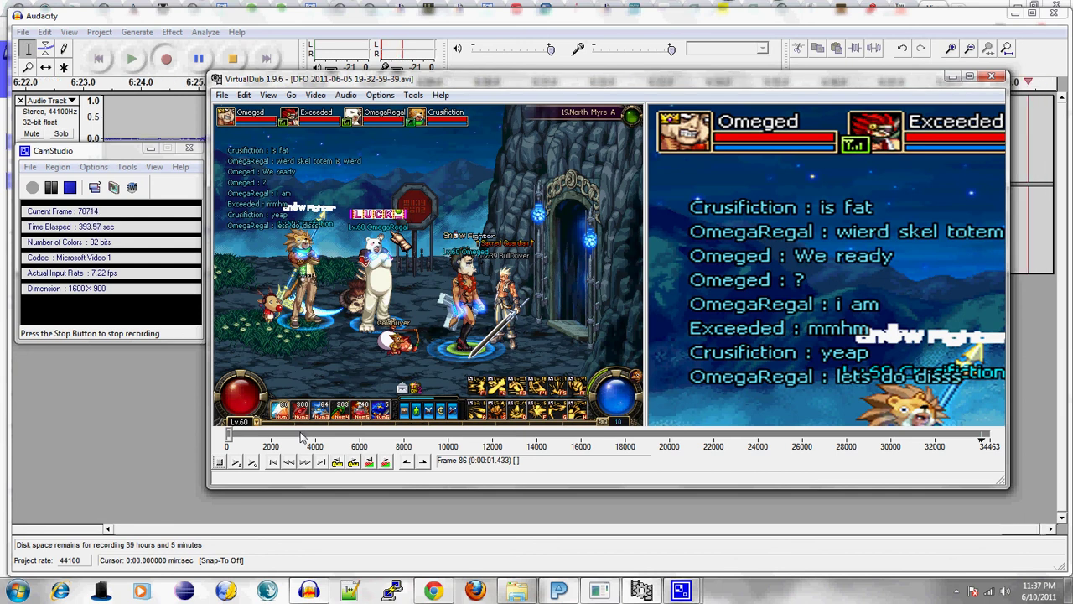
left_click(291, 94)
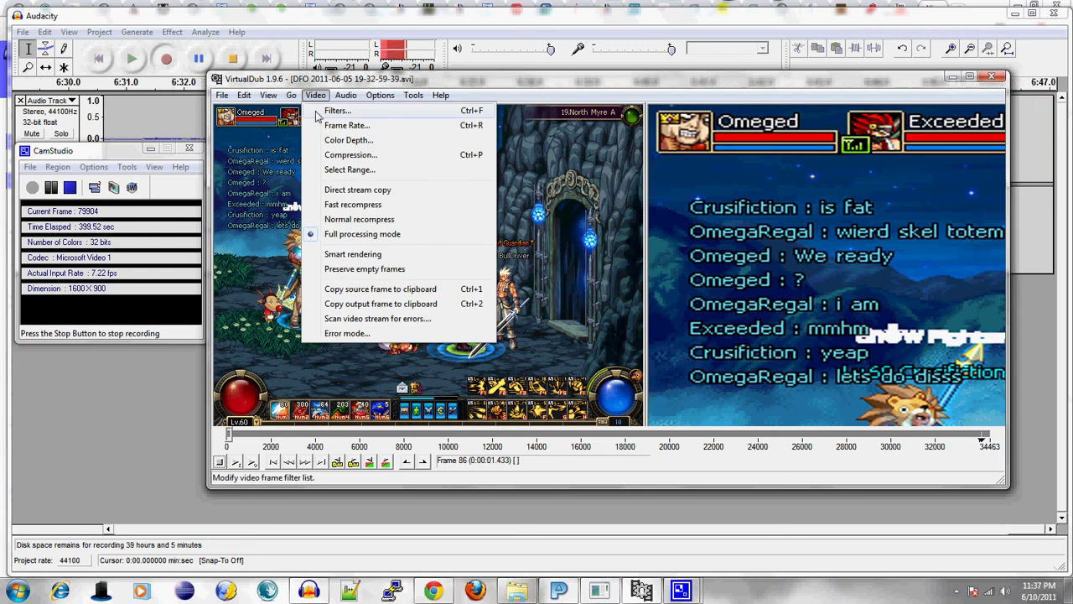
Open Video > Filters, browse the Add filter list, and close it without adding anything.
left_click(335, 111)
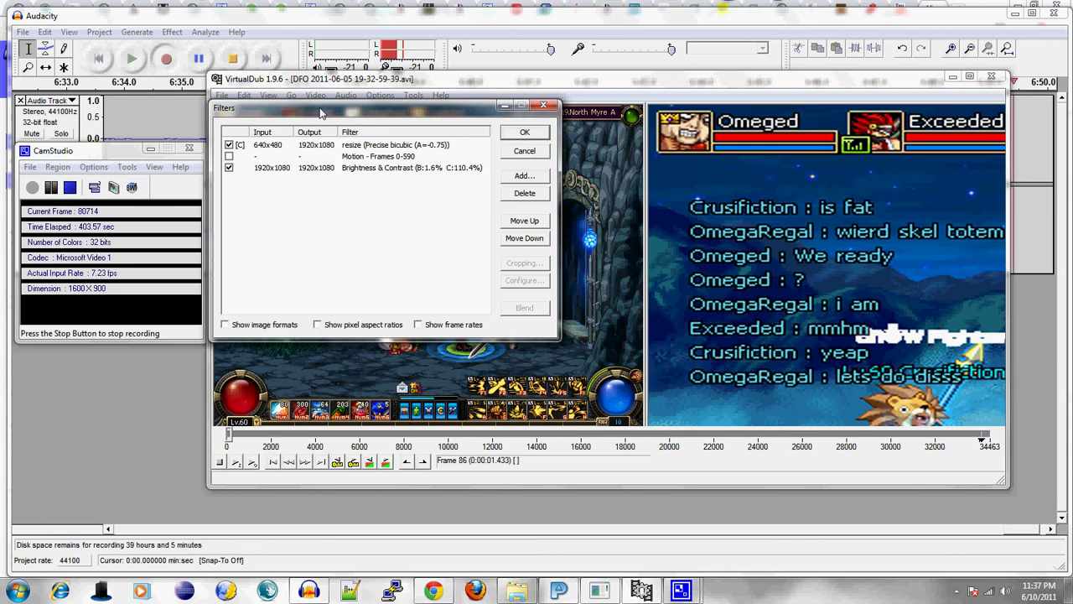
left_click(518, 176)
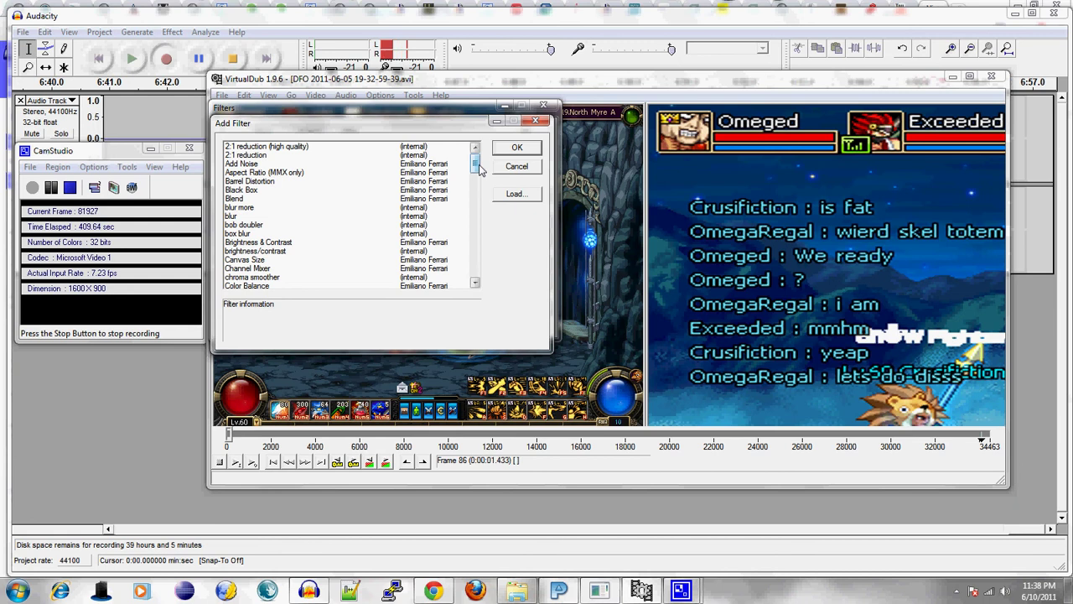
left_click_drag(479, 170, 483, 193)
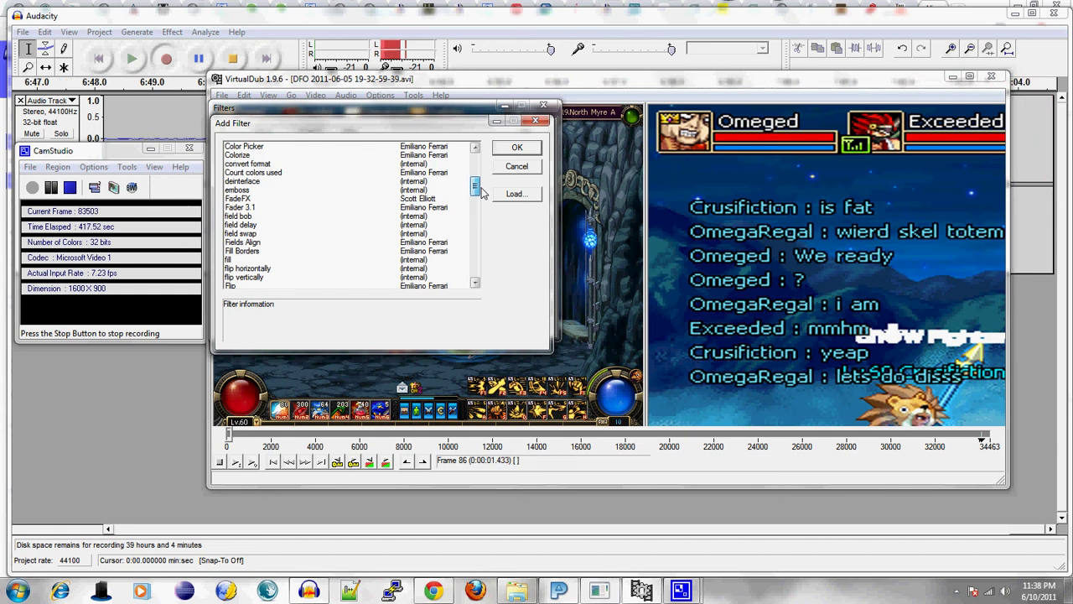
left_click(513, 167)
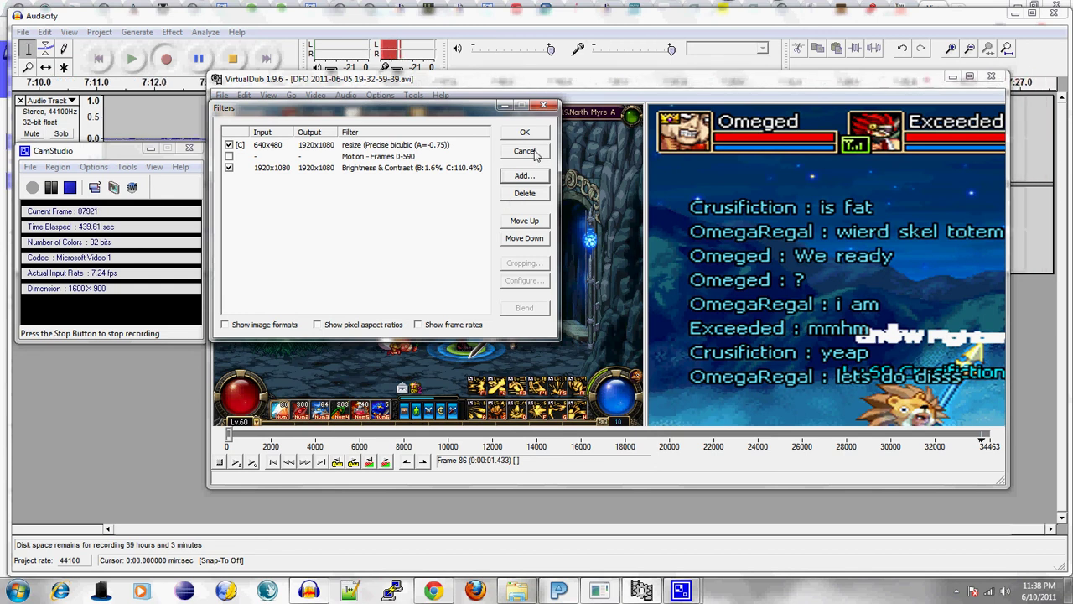
Cancel Filters, leave the frame rate at 60 fps, and open Compression showing Xvid.
left_click(525, 151)
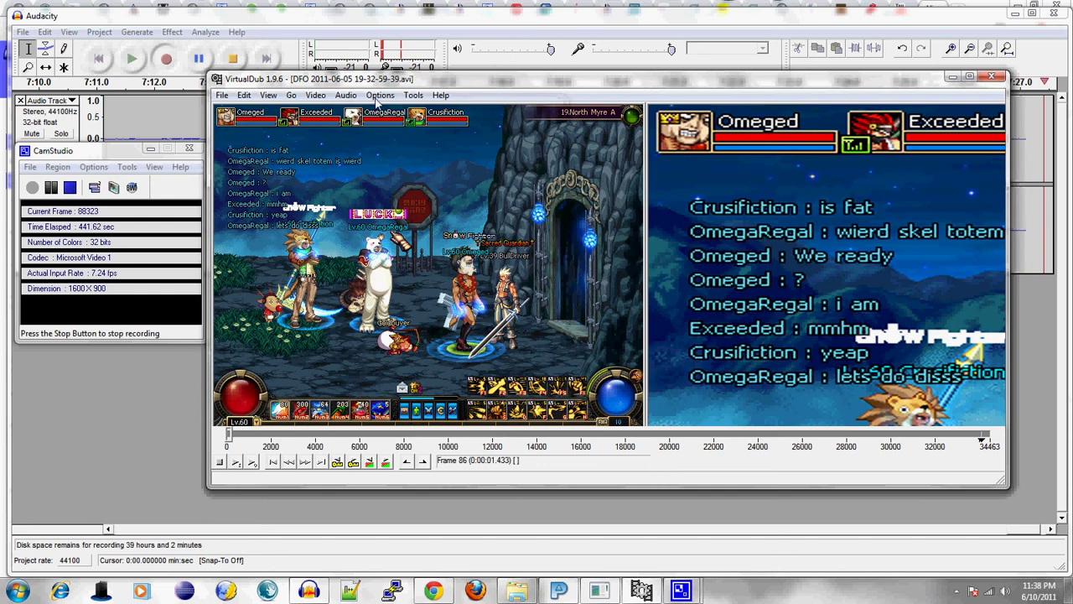
left_click(315, 95)
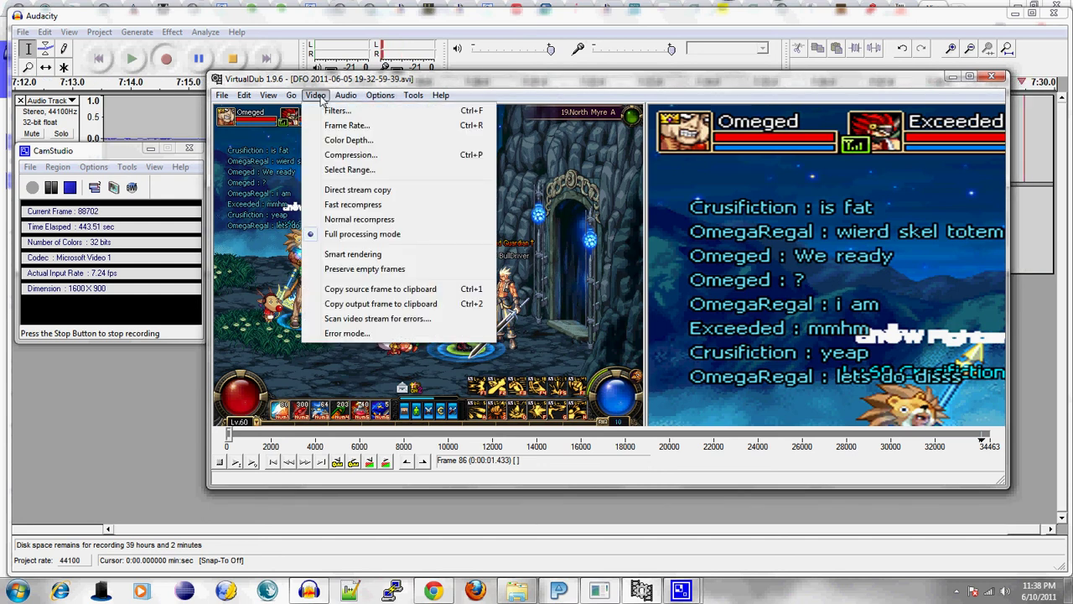
mouse_move(293, 95)
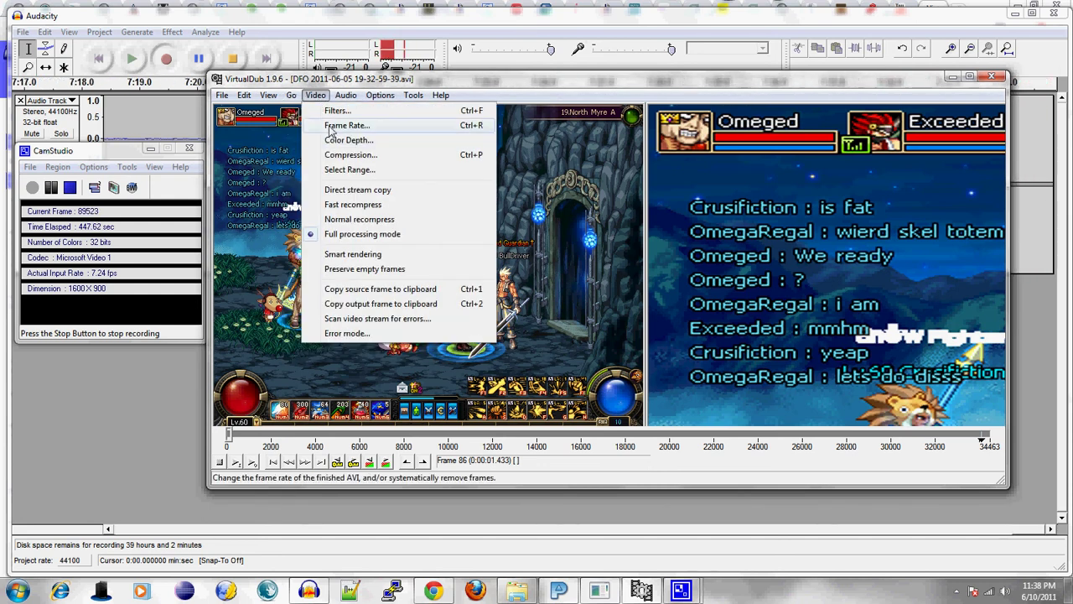
left_click(330, 128)
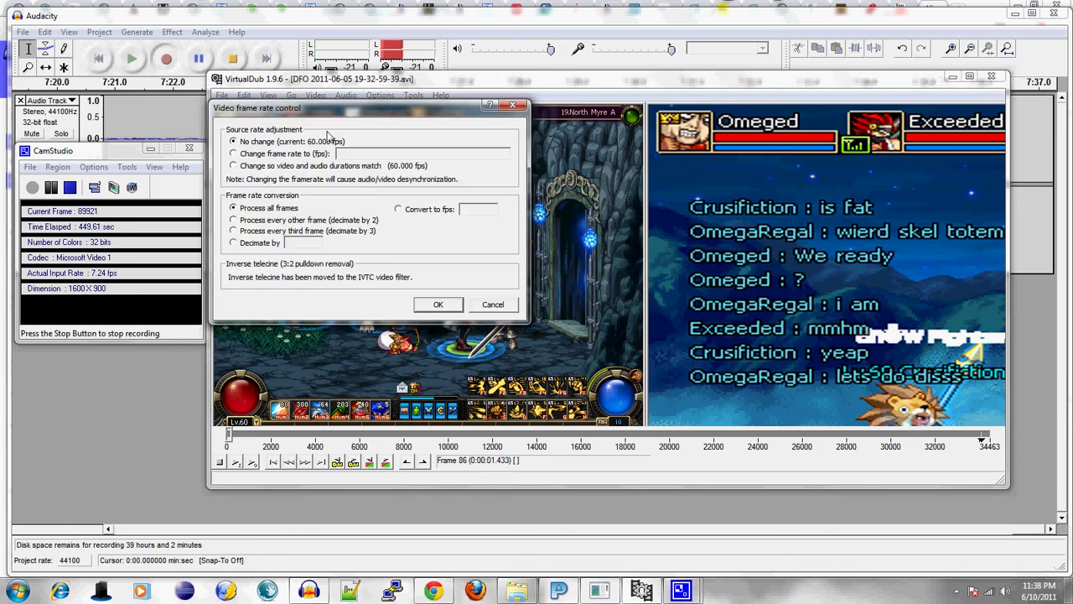
left_click(493, 304)
left_click(315, 94)
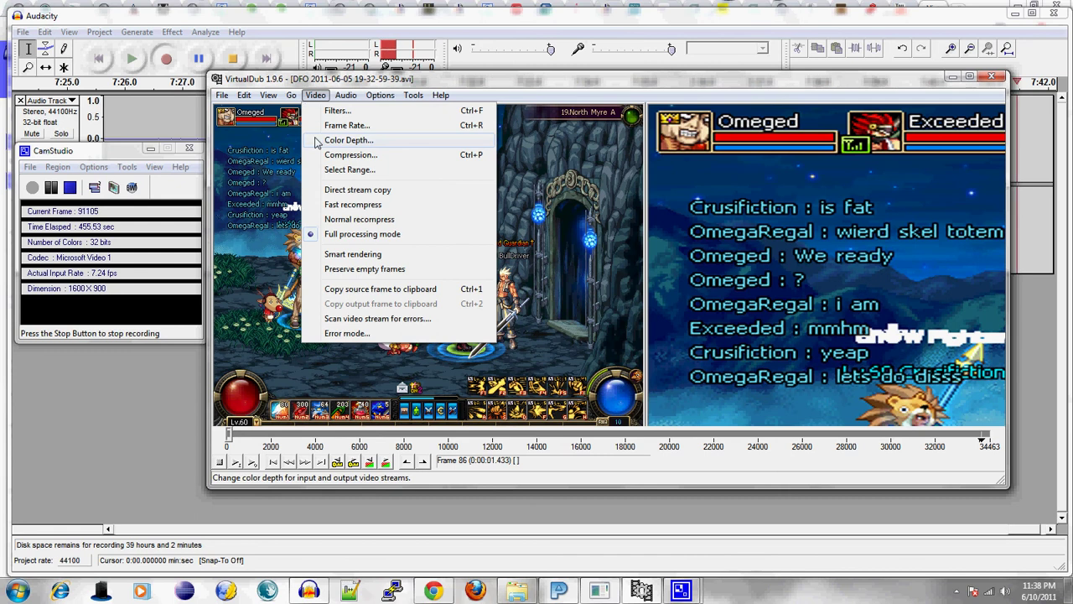
left_click(325, 158)
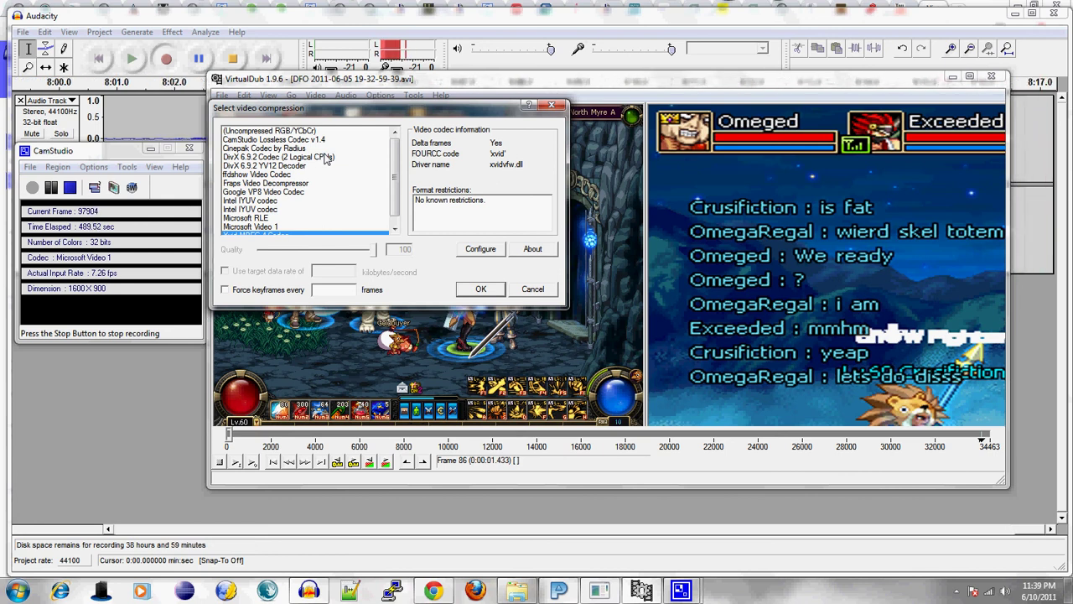
Switch video compression from DivX to Xvid MPEG-4 Codec and bring up its HD 1080 single-pass settings.
left_click(325, 159)
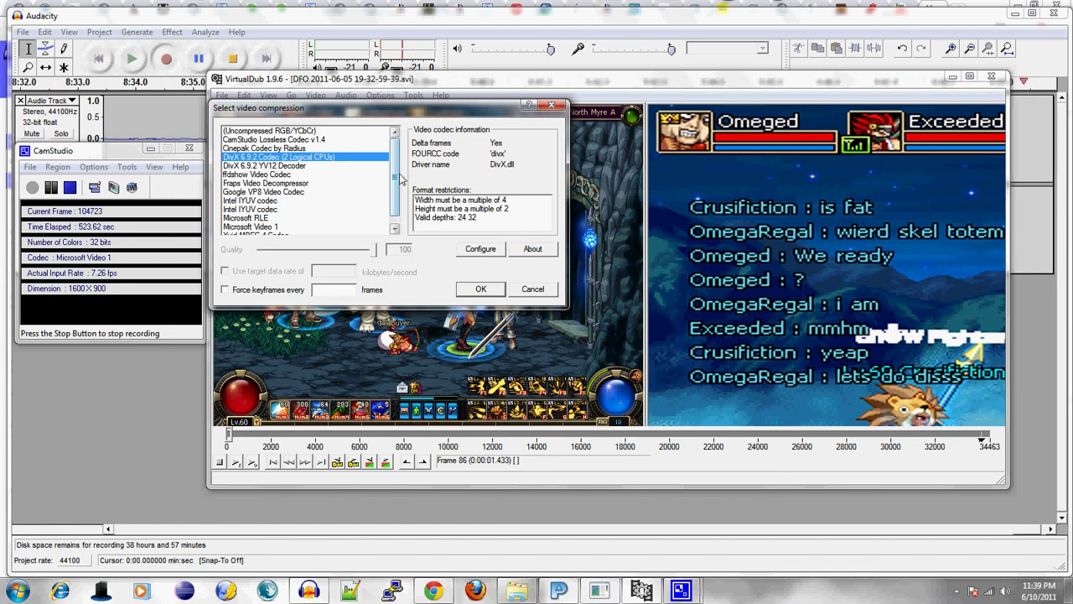
scroll(401, 204, "down", 1)
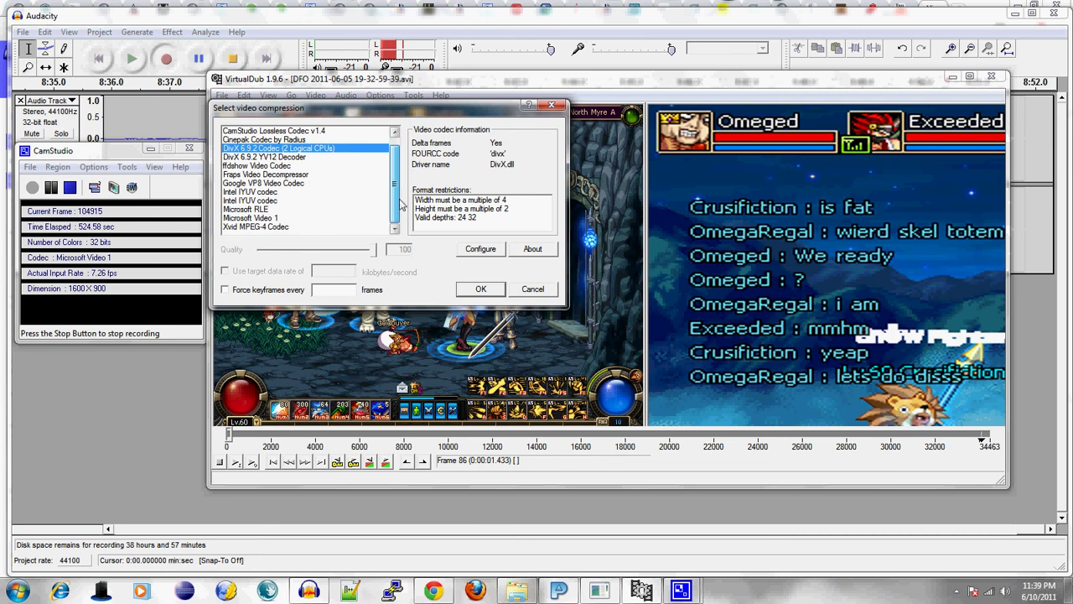
left_click(296, 227)
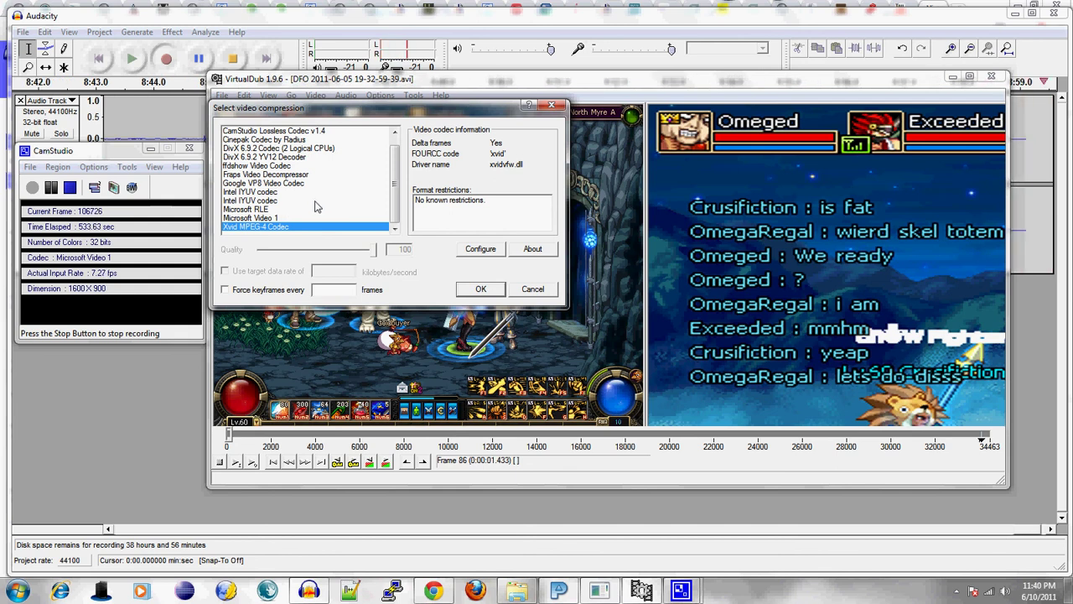
left_click(476, 250)
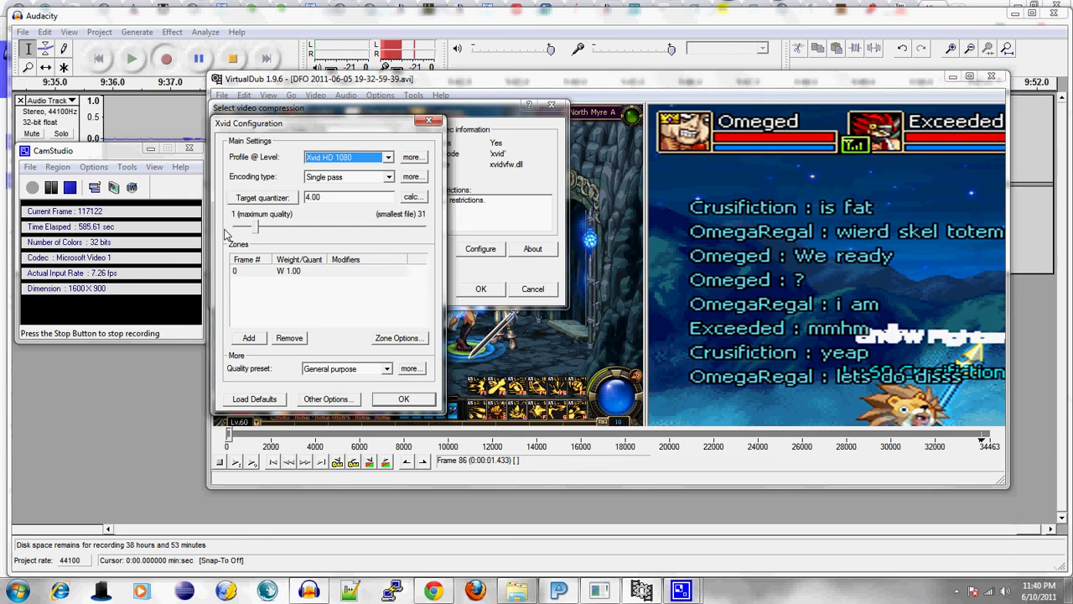
Accept the Xvid encoder settings: Xvid HD 1080 profile, single pass, quantizer 4.00.
left_click(404, 399)
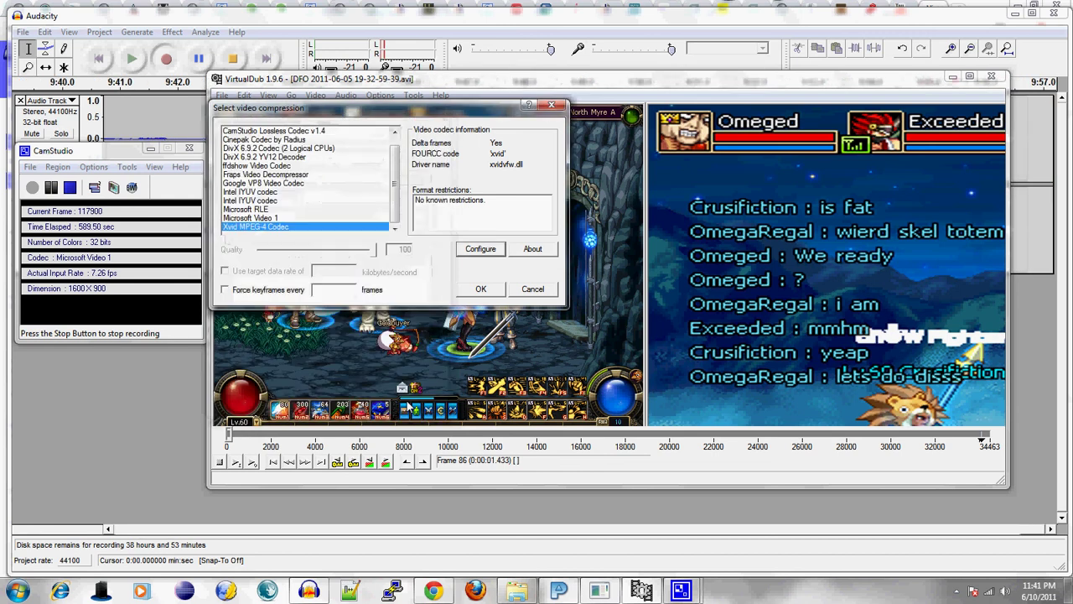
Confirm Xvid as the video compressor, then review the Video processing modes and the Audio menu.
left_click(491, 294)
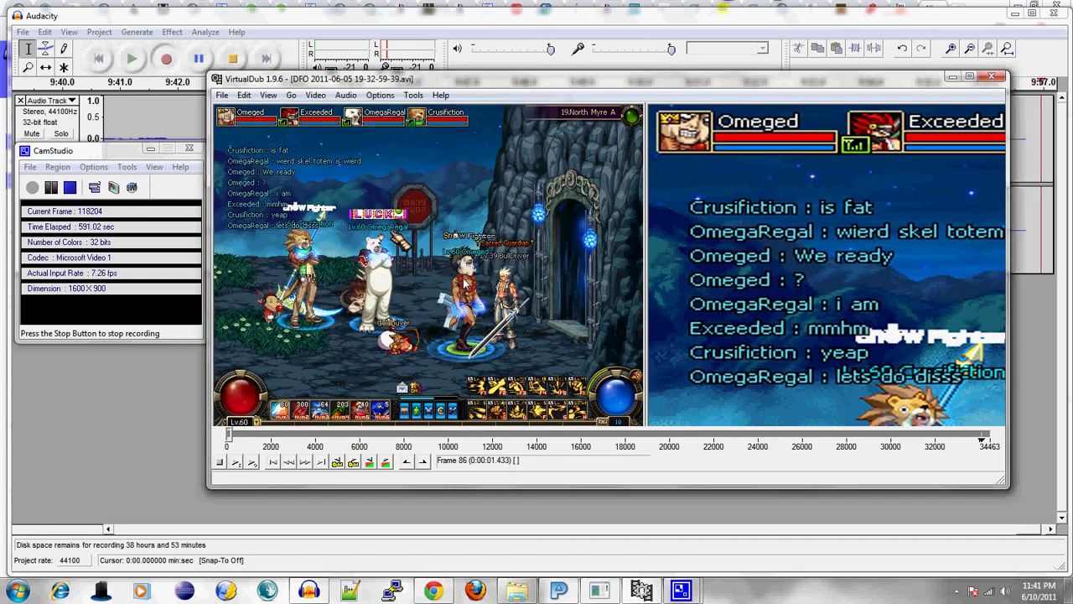
left_click(315, 96)
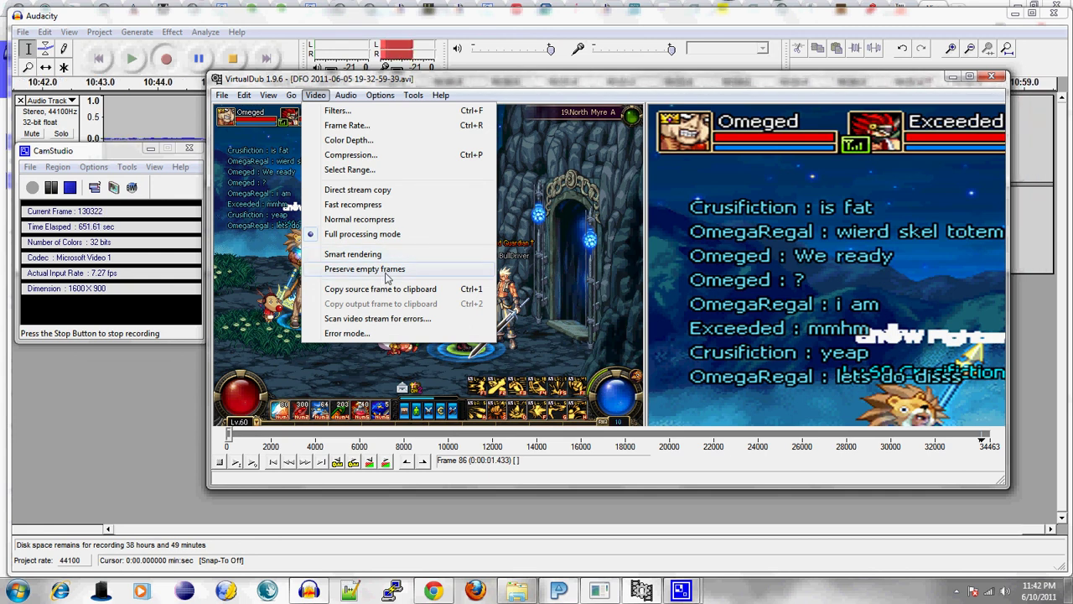
mouse_move(345, 95)
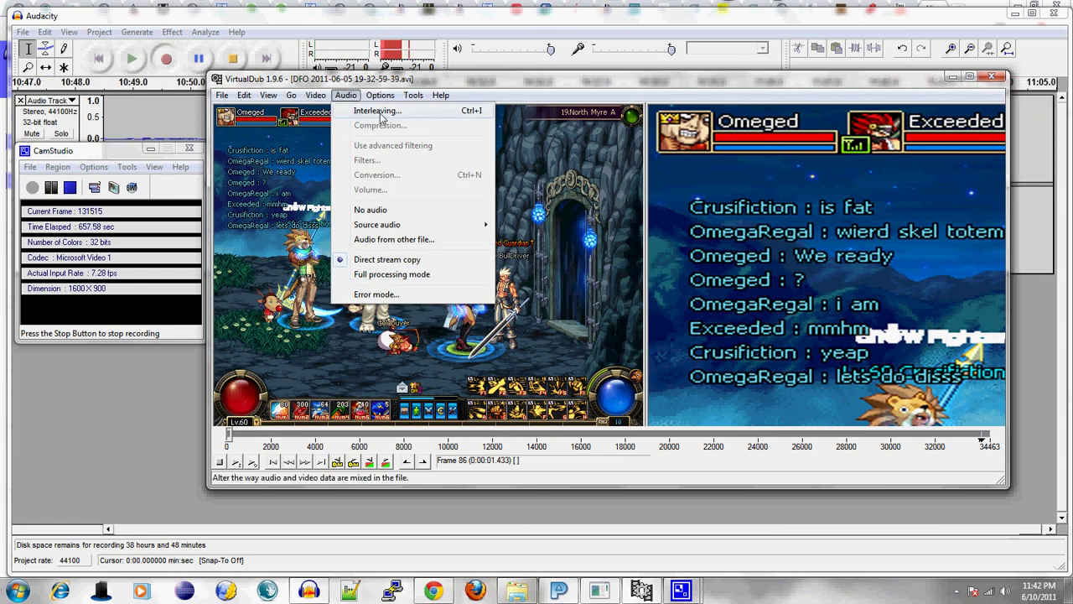
Keep interleaving at 500 ms preload and audio every 1 frame, then look over the Audio menu.
left_click(375, 111)
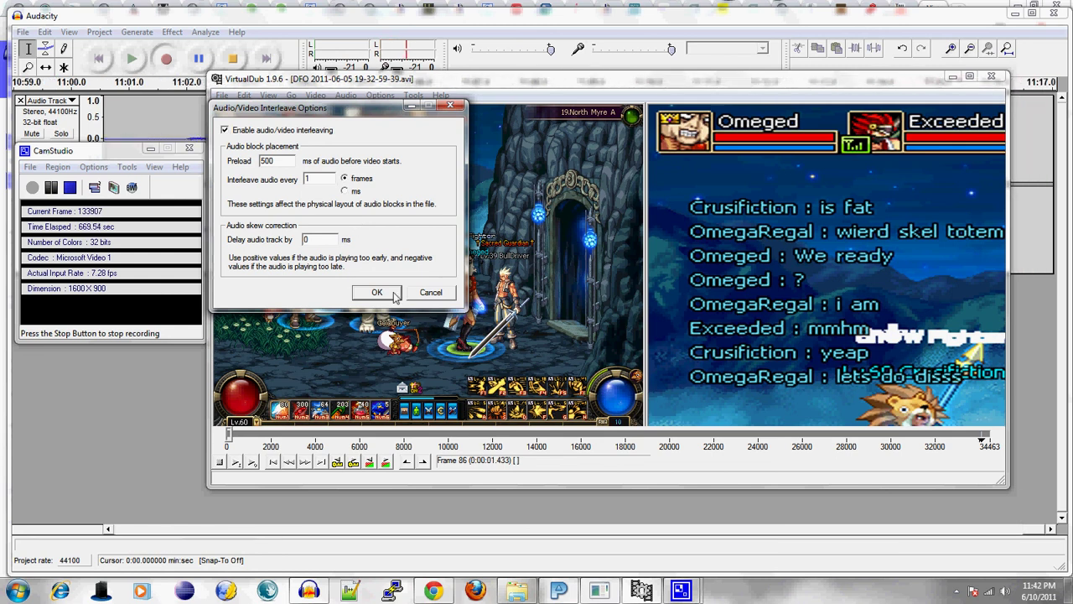
left_click(377, 291)
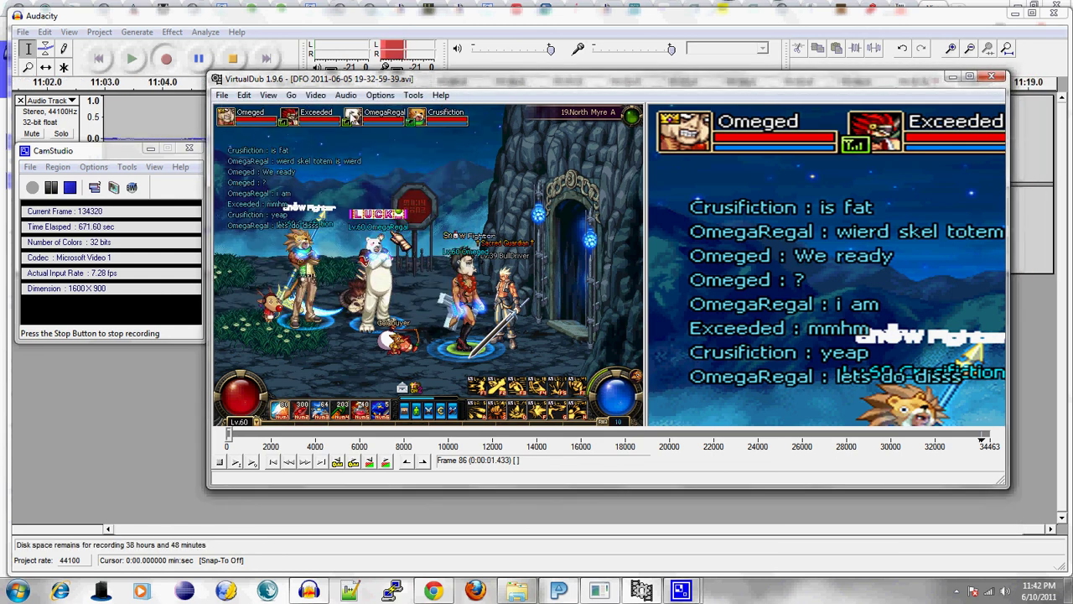
left_click(346, 95)
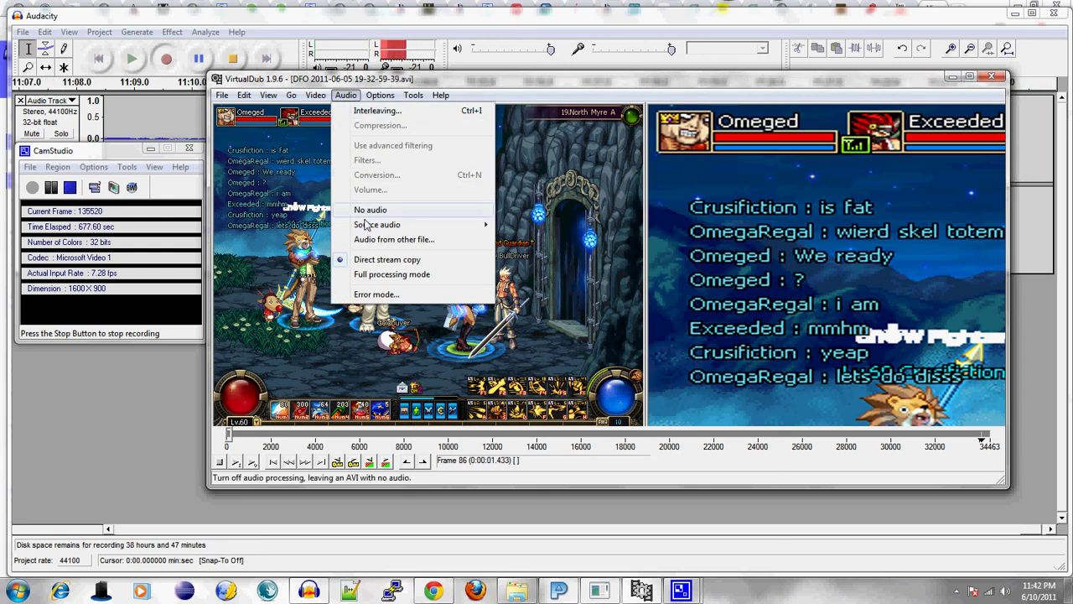
mouse_move(365, 226)
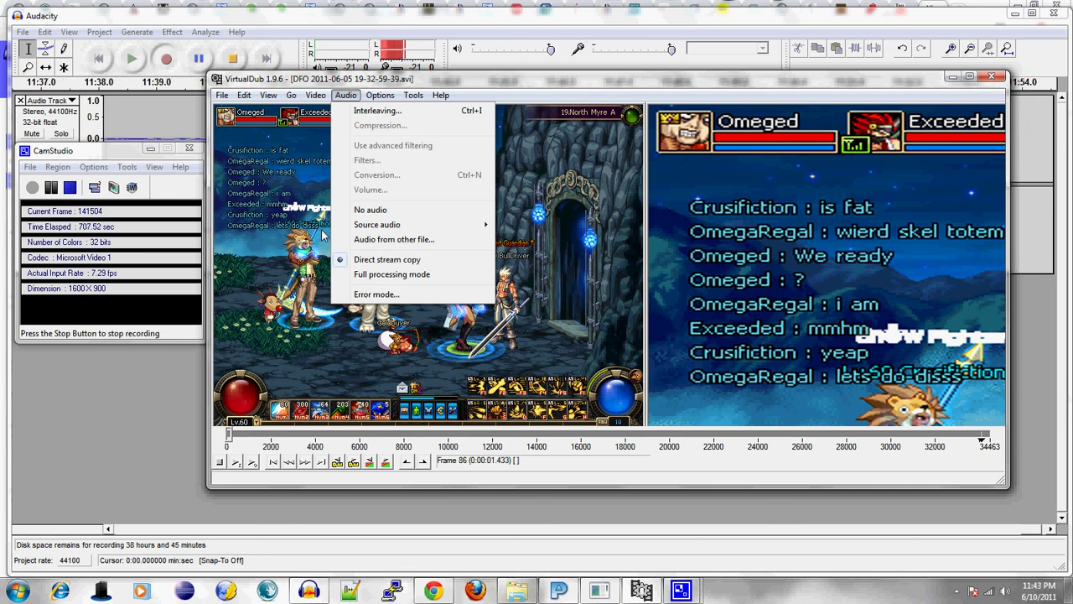
Import an MP3 from My Music as external audio with Autodetect bit rate.
left_click(369, 239)
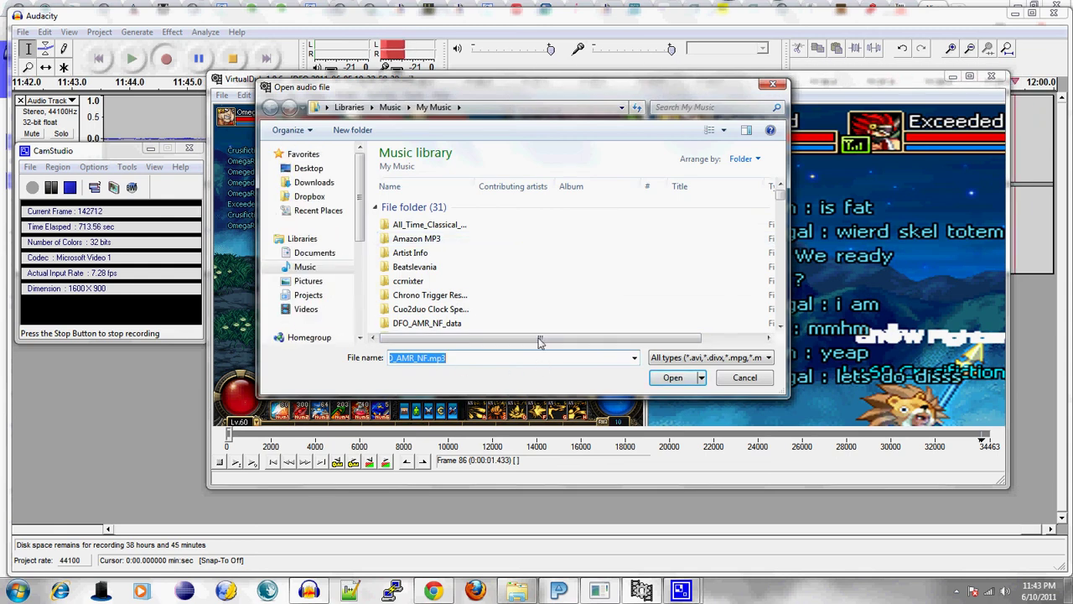
left_click(670, 378)
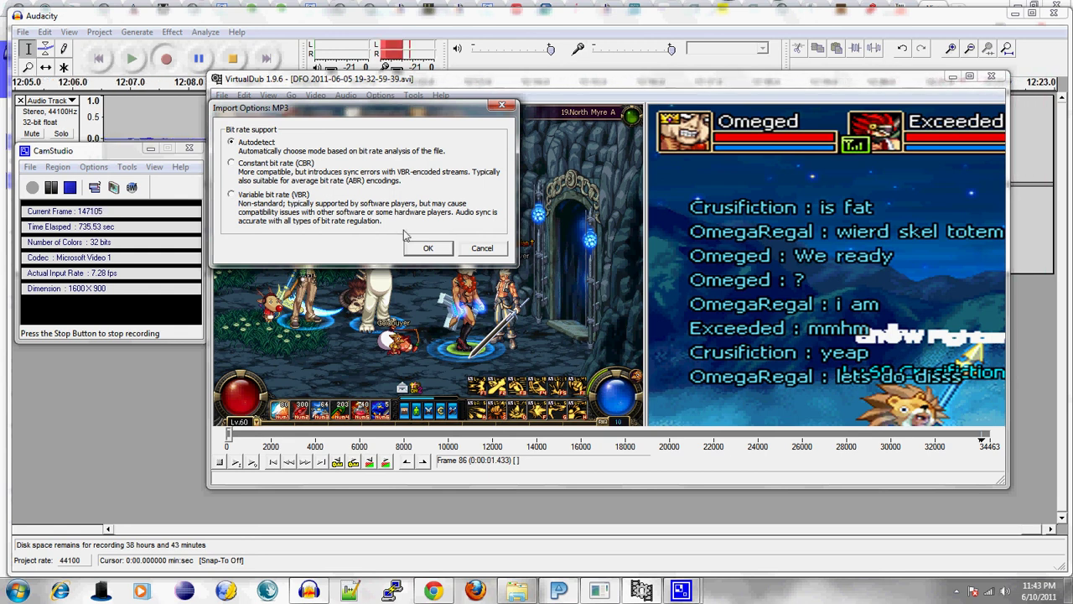
left_click(422, 250)
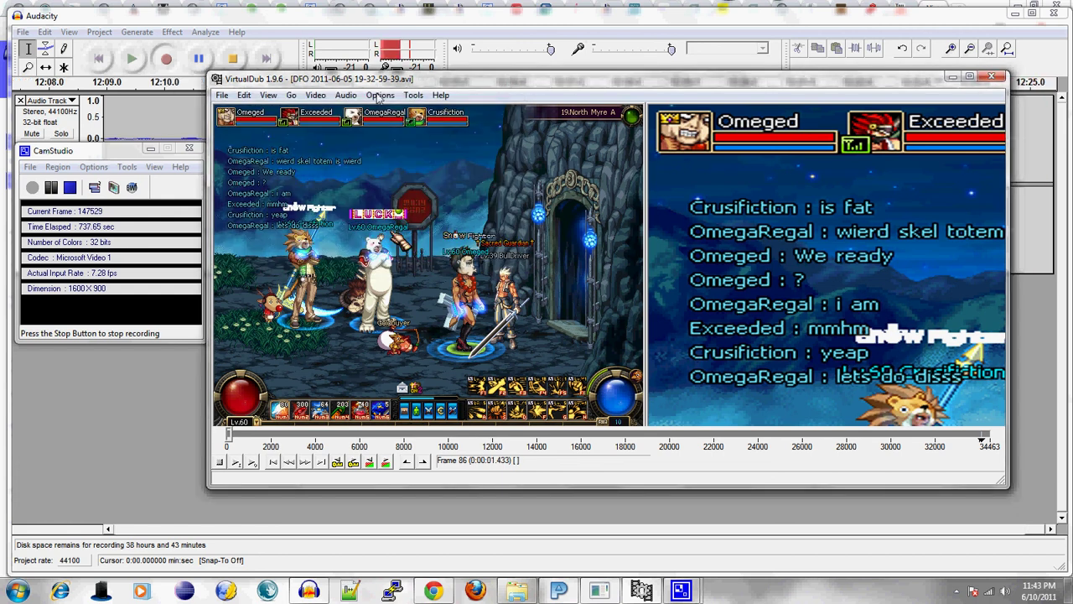
Browse the Options, Audio, Tools and Help menus of VirtualDub.
left_click(374, 97)
mouse_move(347, 98)
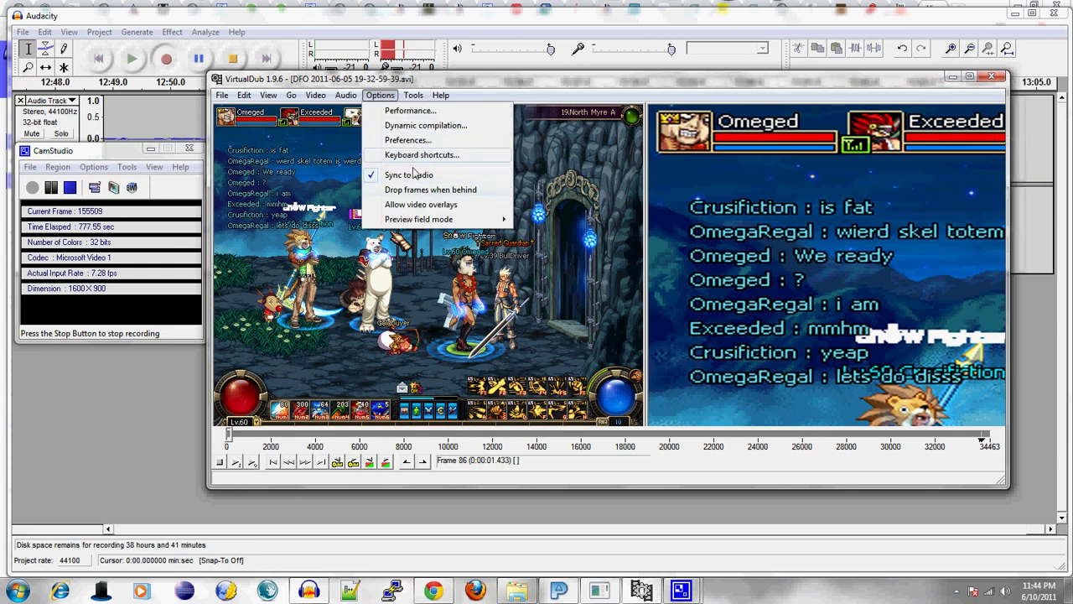
mouse_move(413, 97)
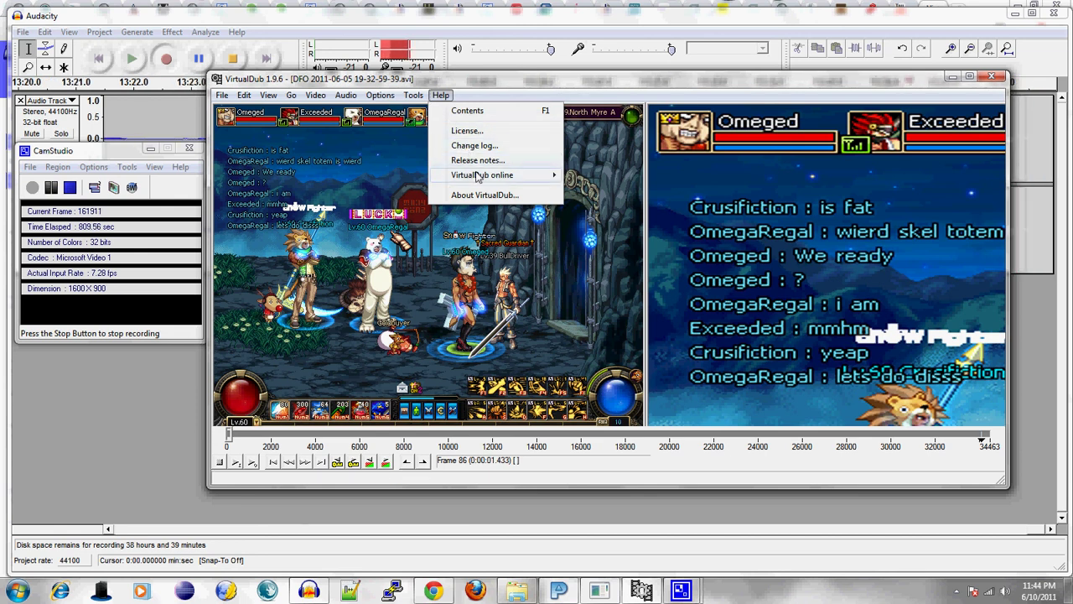
Close the Help menu after viewing the VirtualDub online entry.
mouse_move(475, 178)
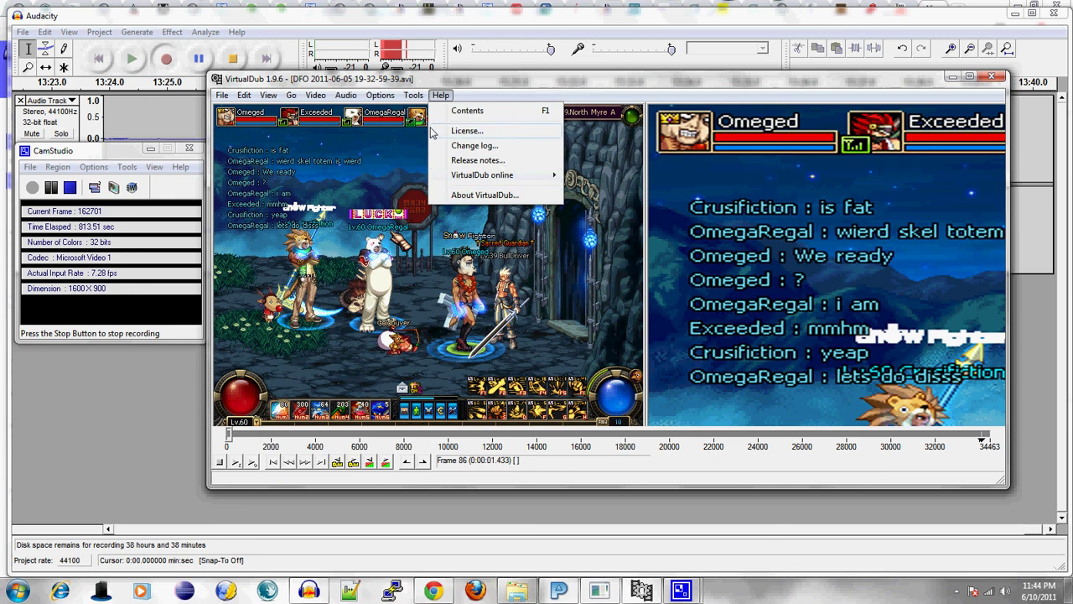
left_click(575, 84)
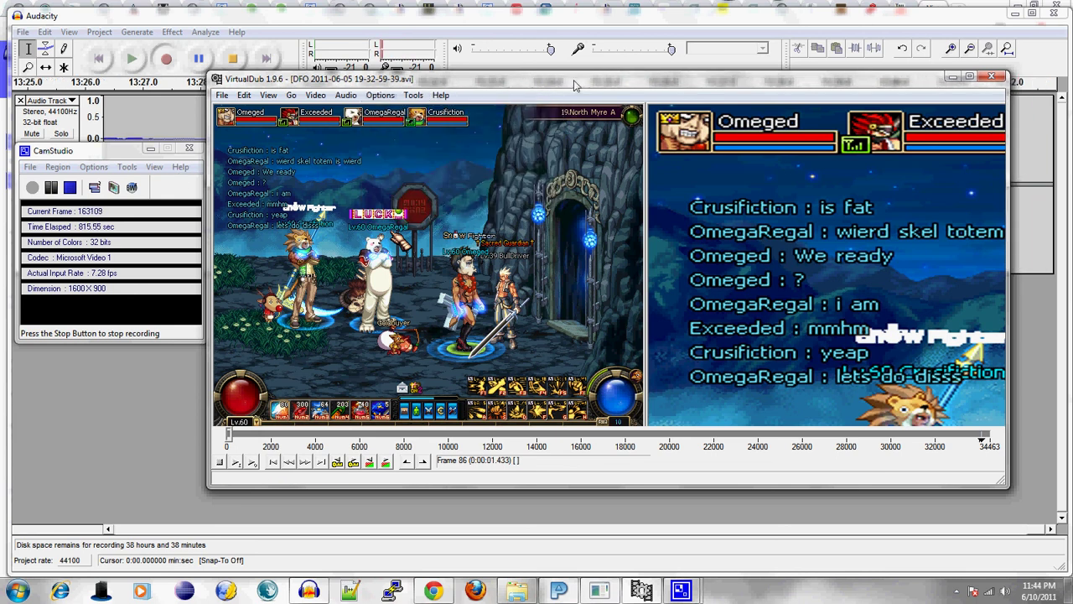